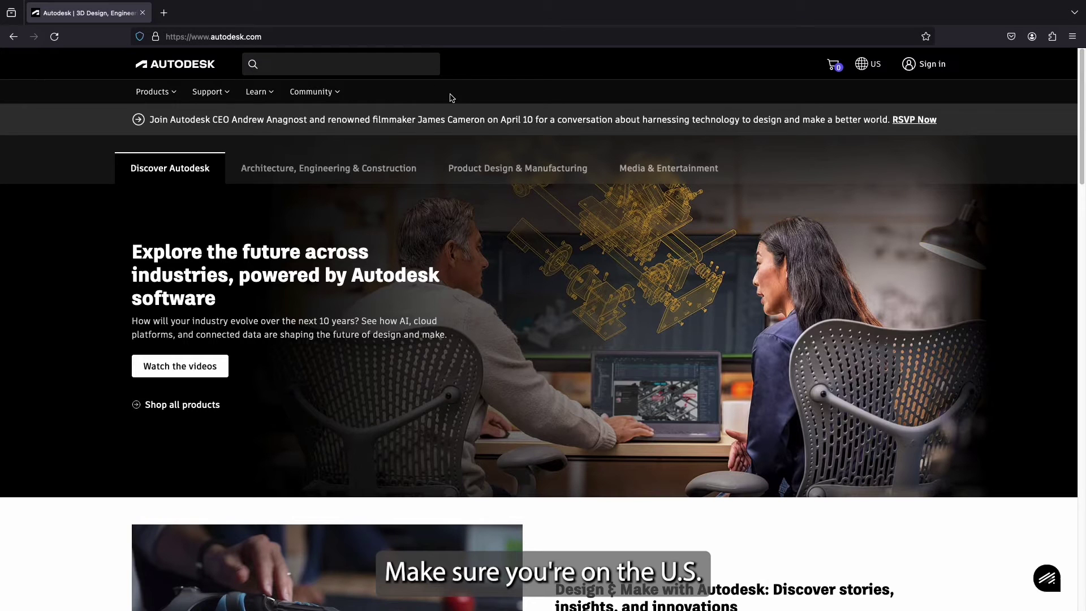
- Keep the Autodesk website on the United States regional site
left_click(872, 65)
scroll(786, 275, "down", 9)
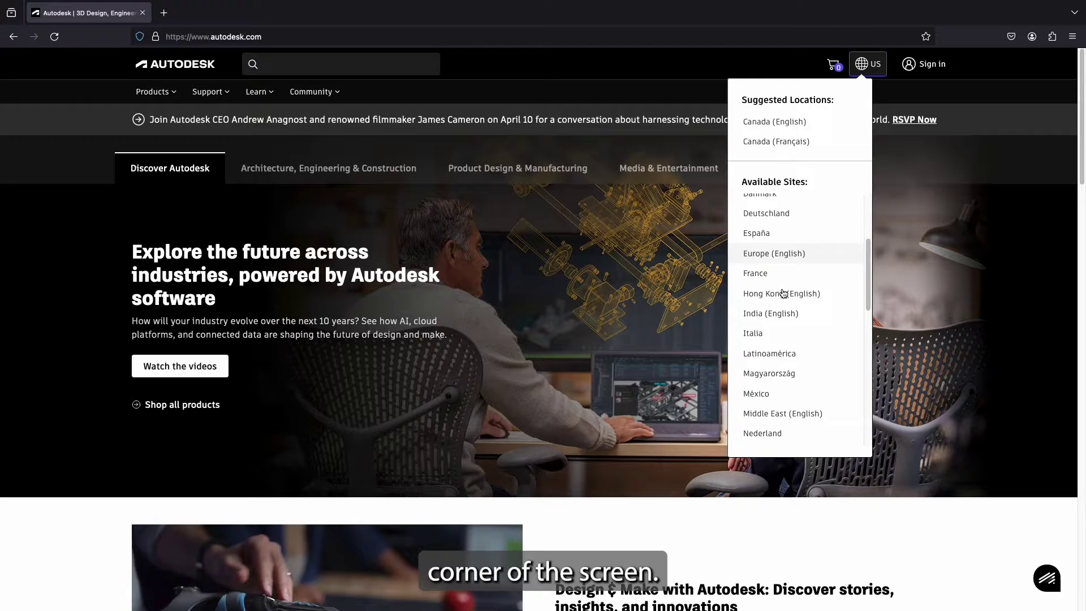
scroll(783, 293, "down", 3)
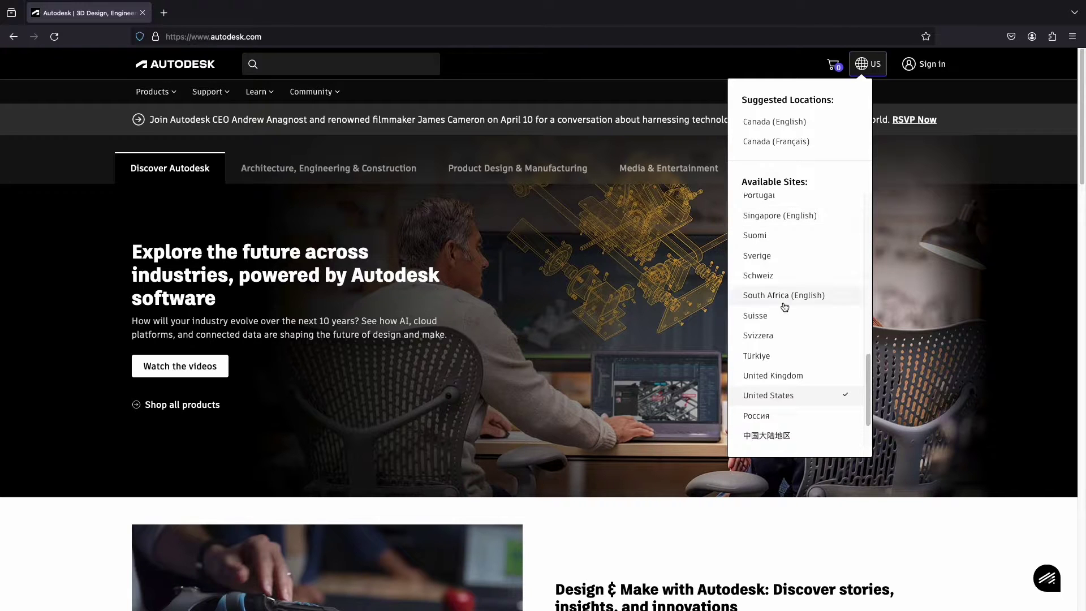
left_click(794, 396)
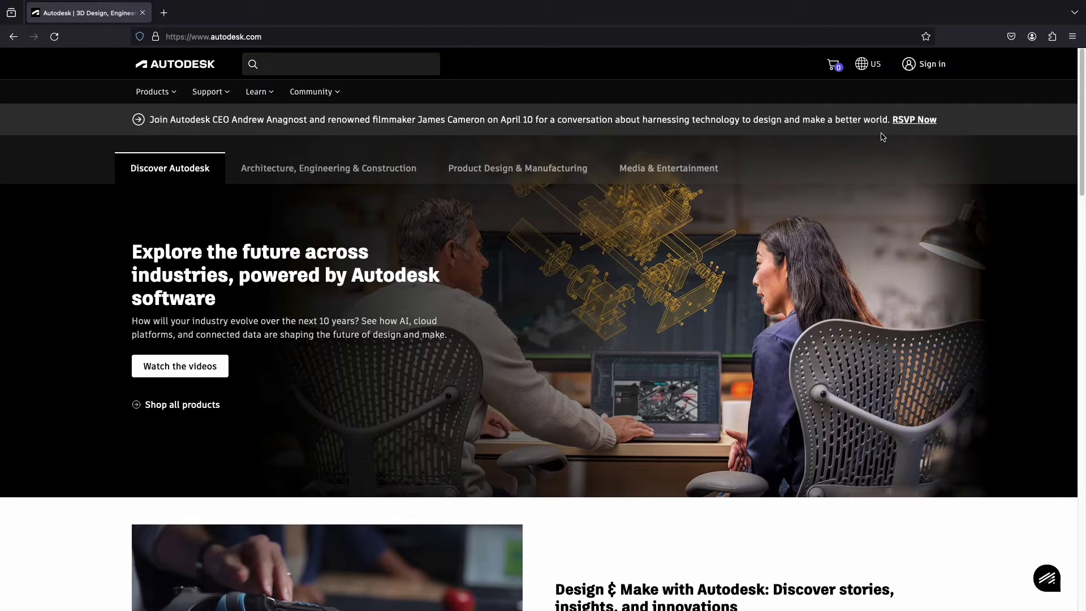
- Search the Autodesk site for Mudbox and open the Mudbox product page
left_click(328, 60)
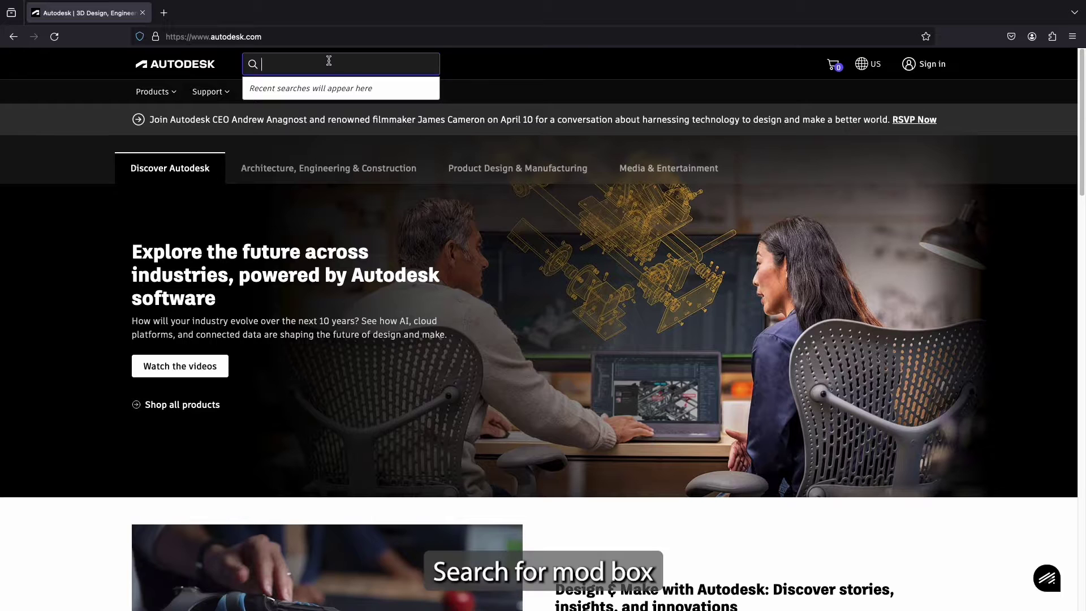
type("Mudbox")
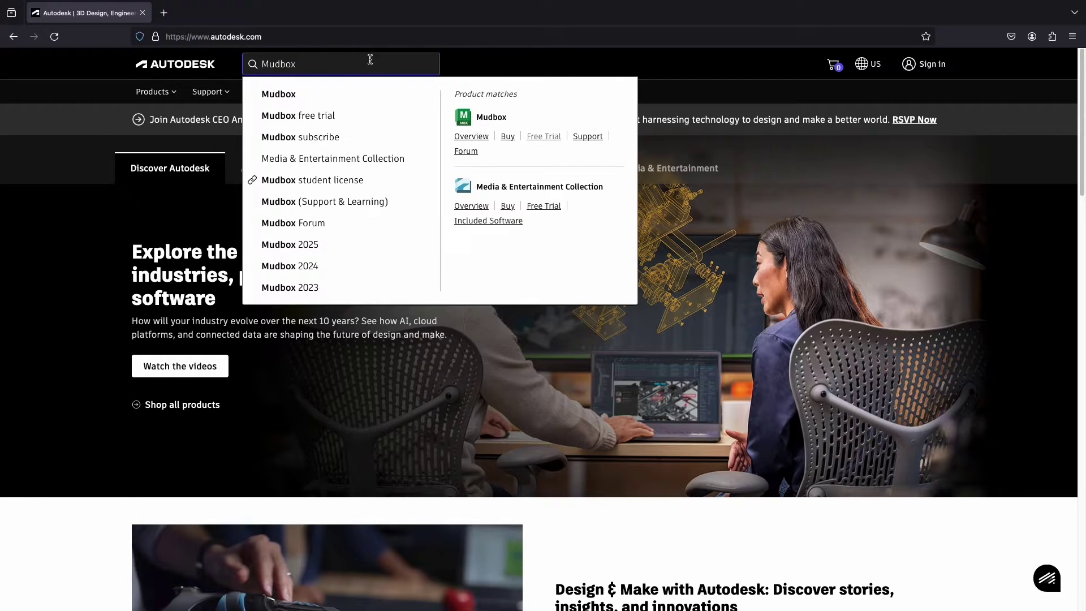
left_click(506, 119)
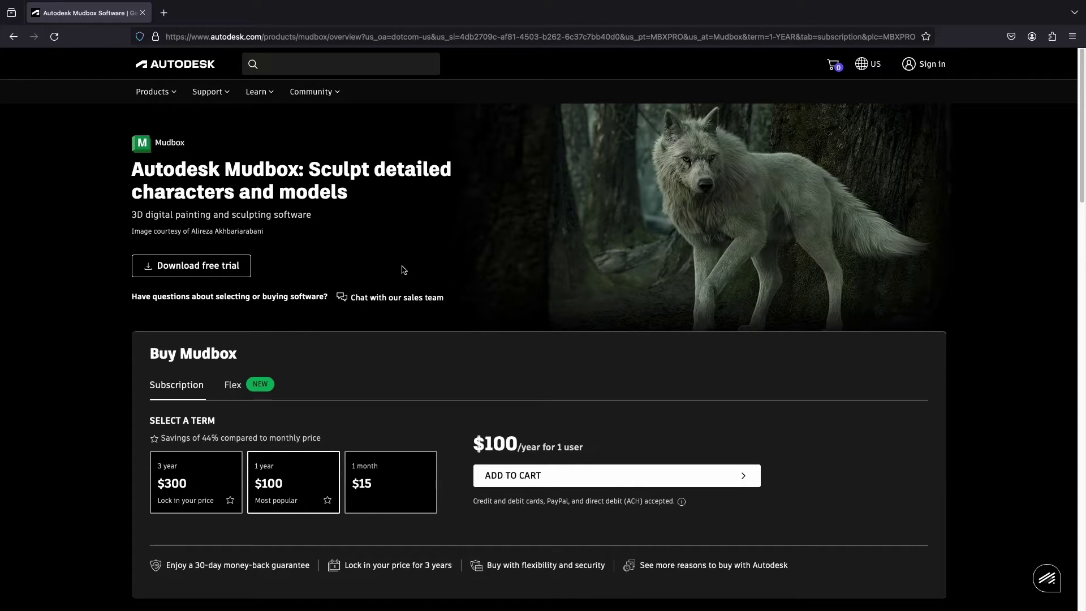
- Request the Mudbox free trial for Home Use and sign in with the account e-mail
left_click(249, 262)
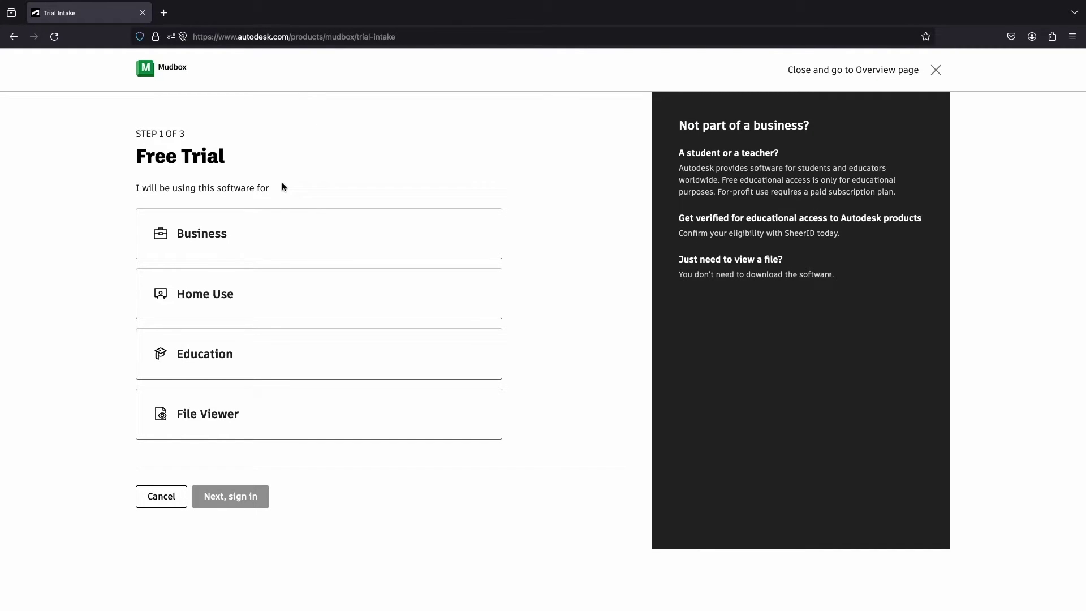
left_click(272, 293)
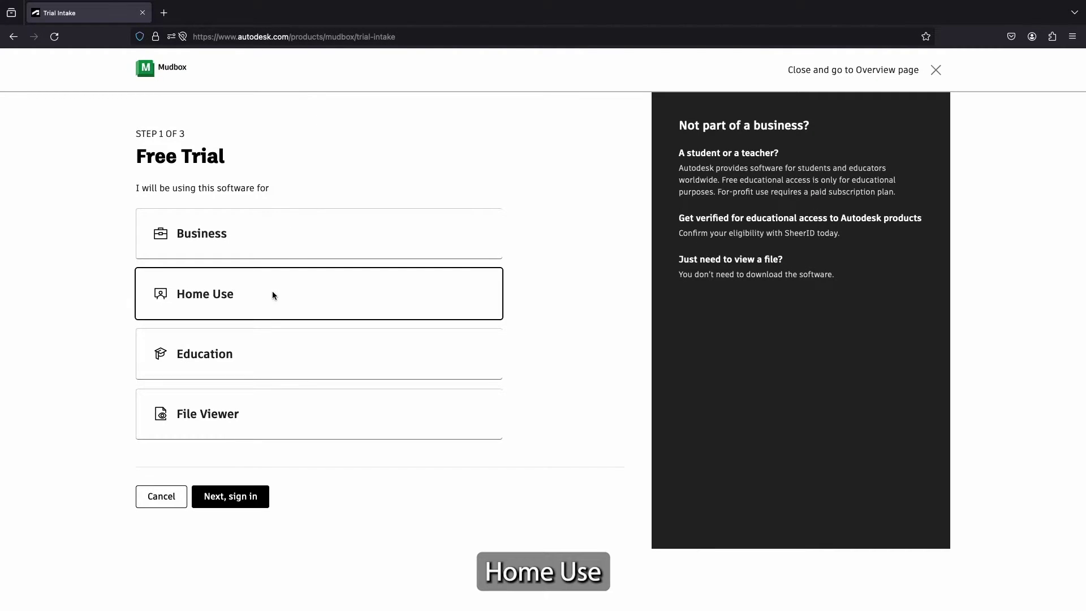
left_click(230, 503)
left_click(286, 236)
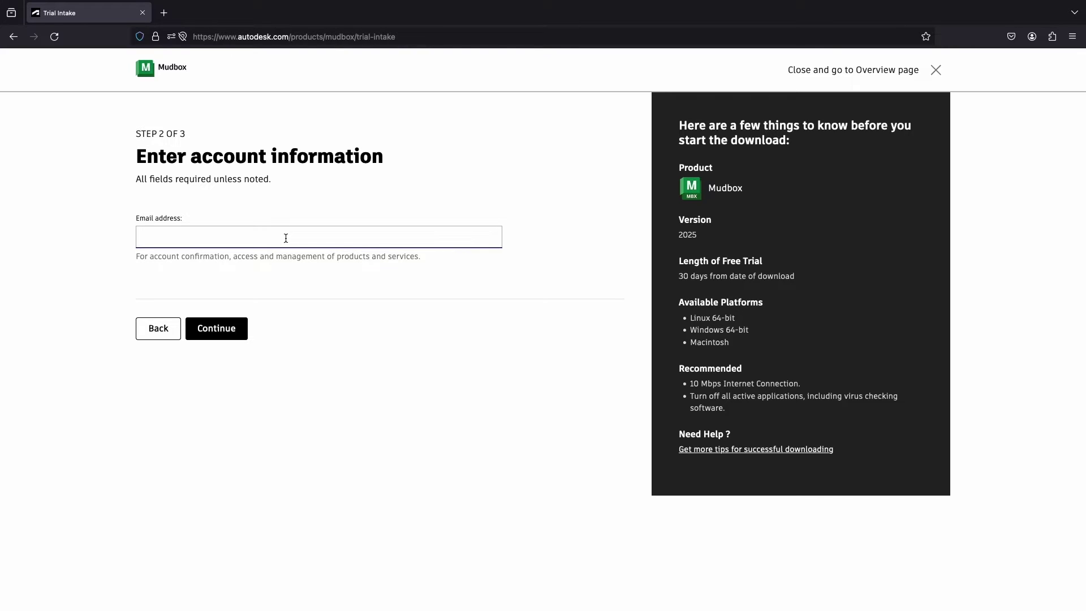
left_click(238, 328)
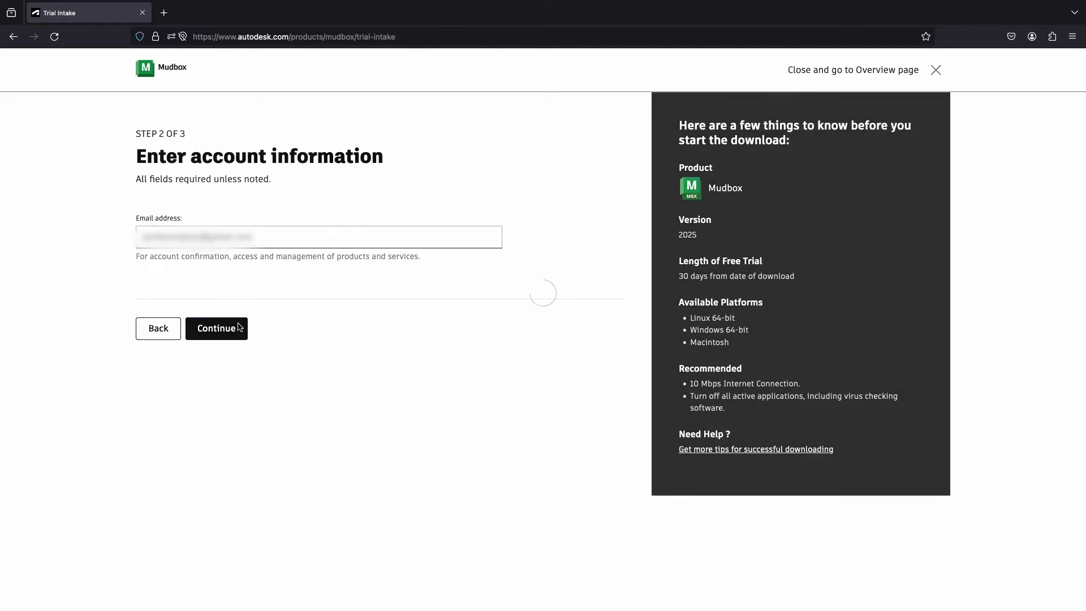
- Fill in the first name and download the Mudbox 2025 trial installer
scroll(259, 320, "down", 5)
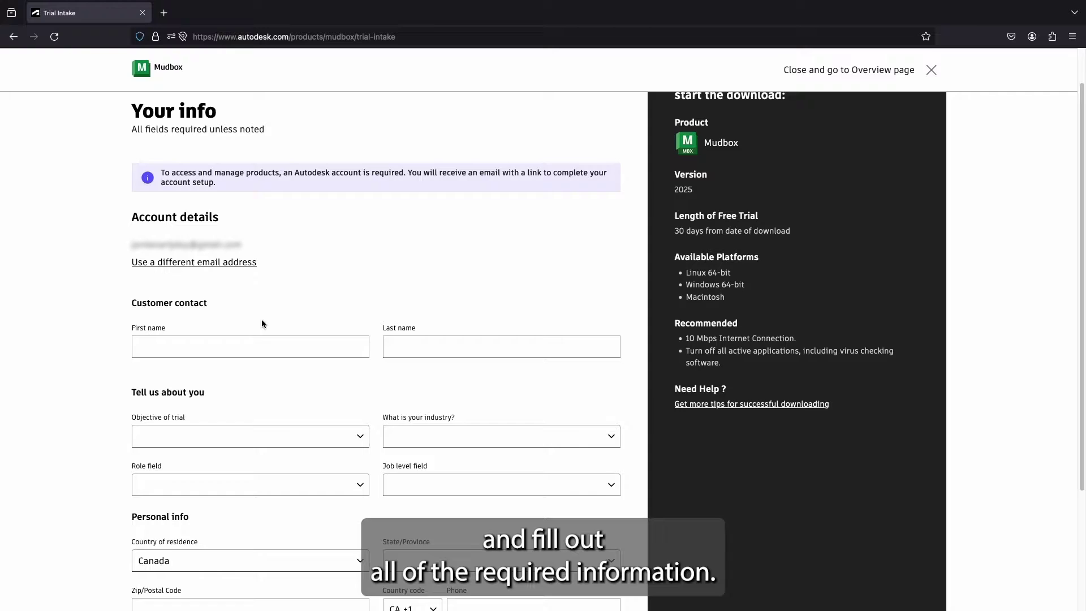
left_click(253, 191)
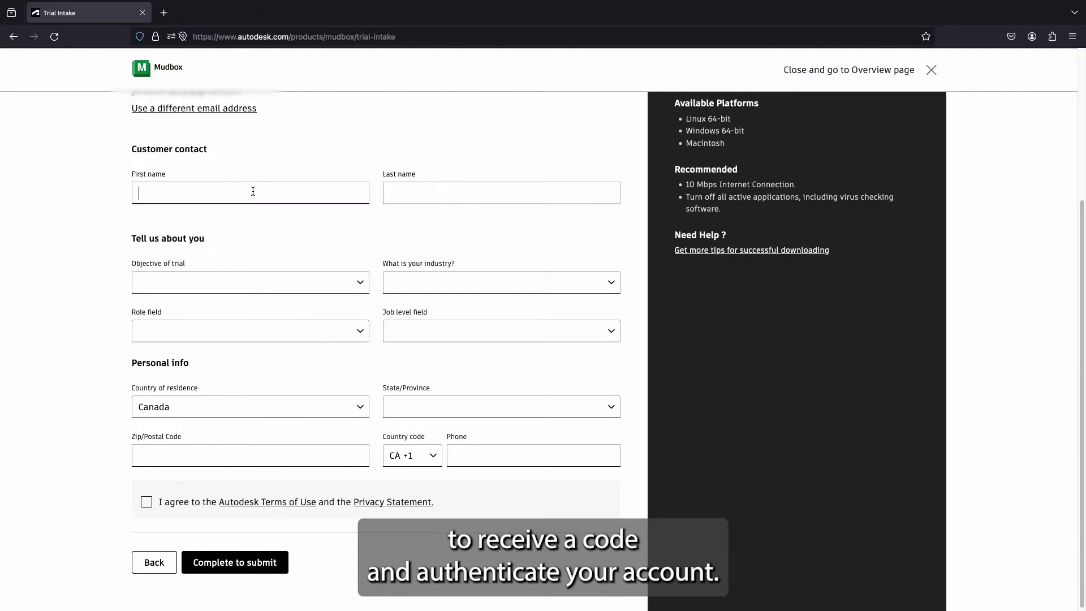
type("Ne")
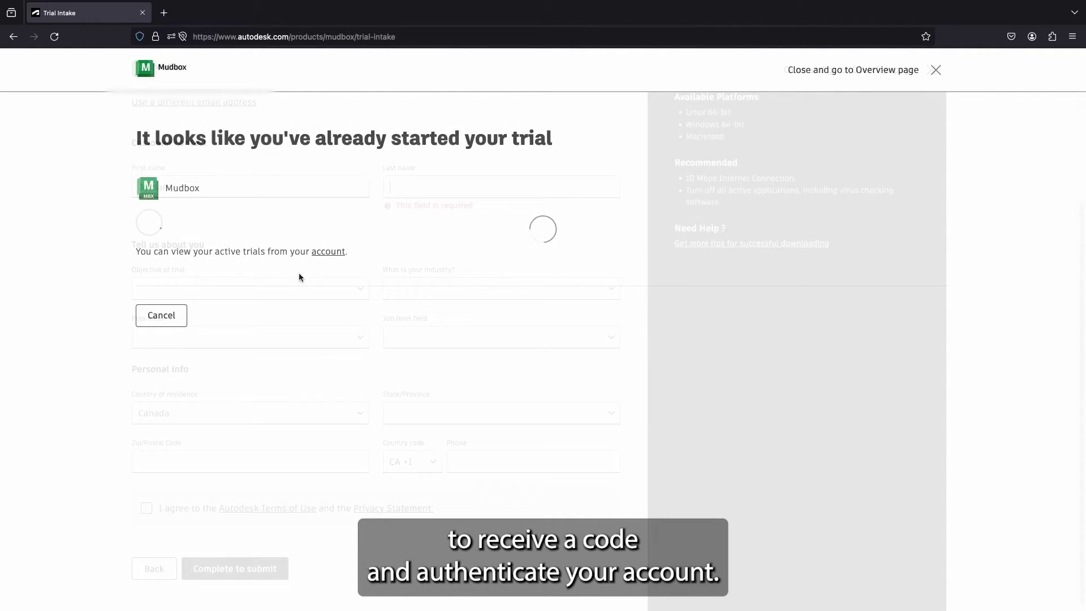
left_click(262, 220)
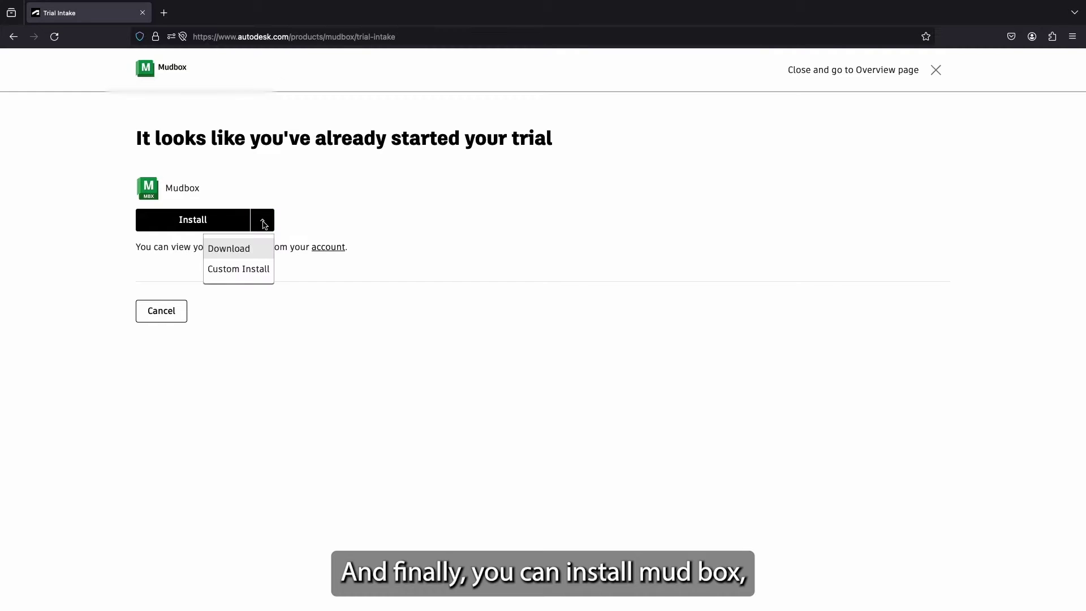
left_click(261, 252)
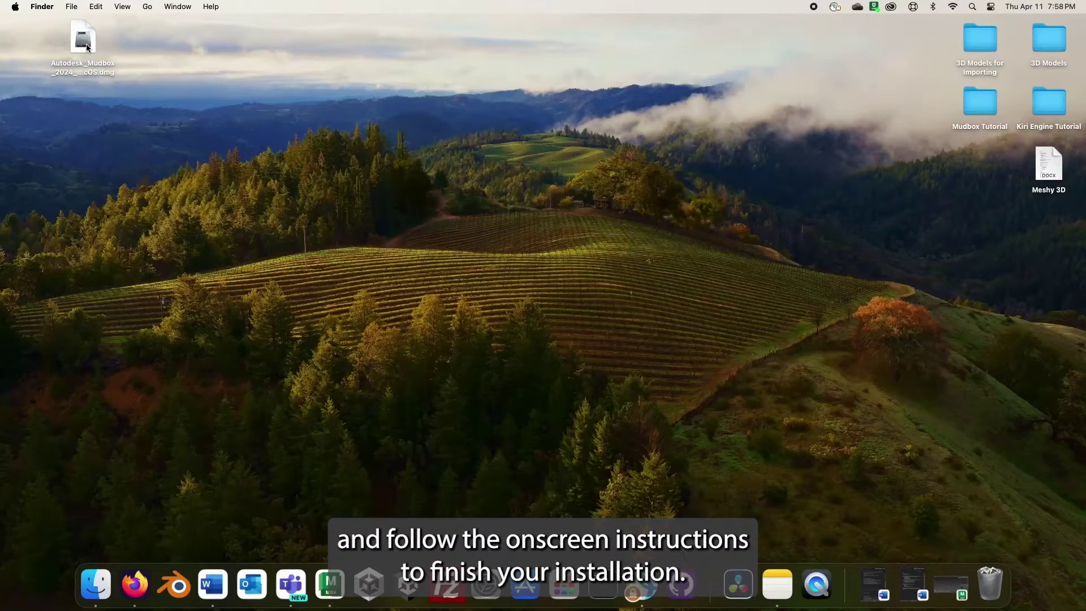
- Open the Autodesk_Mudbox disk image and run Install Mudbox 2024, confirming the security prompt
left_click(84, 39)
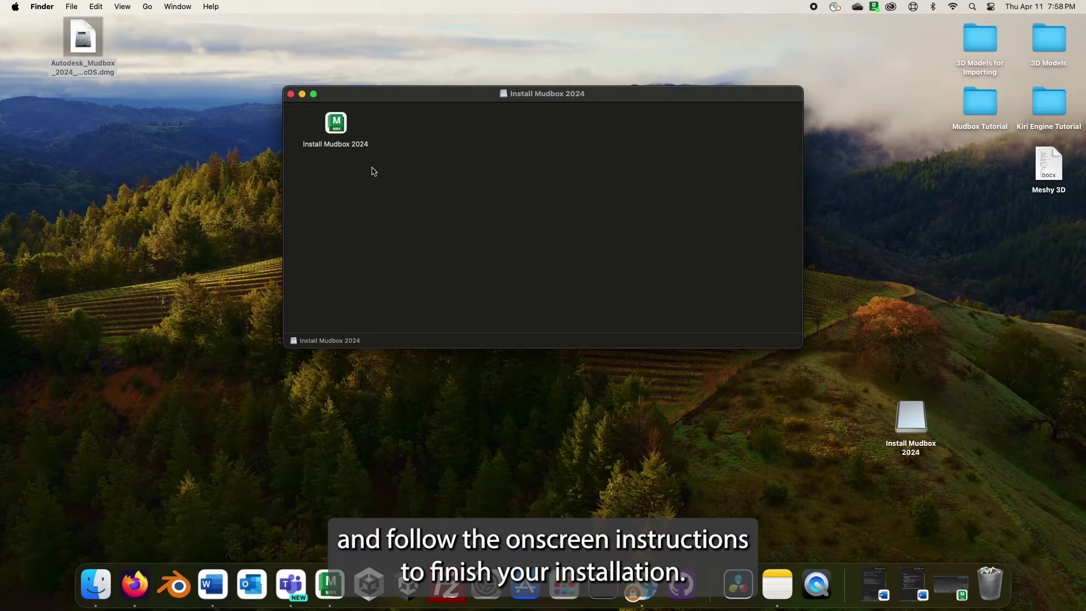
left_click(342, 136)
double_click(341, 136)
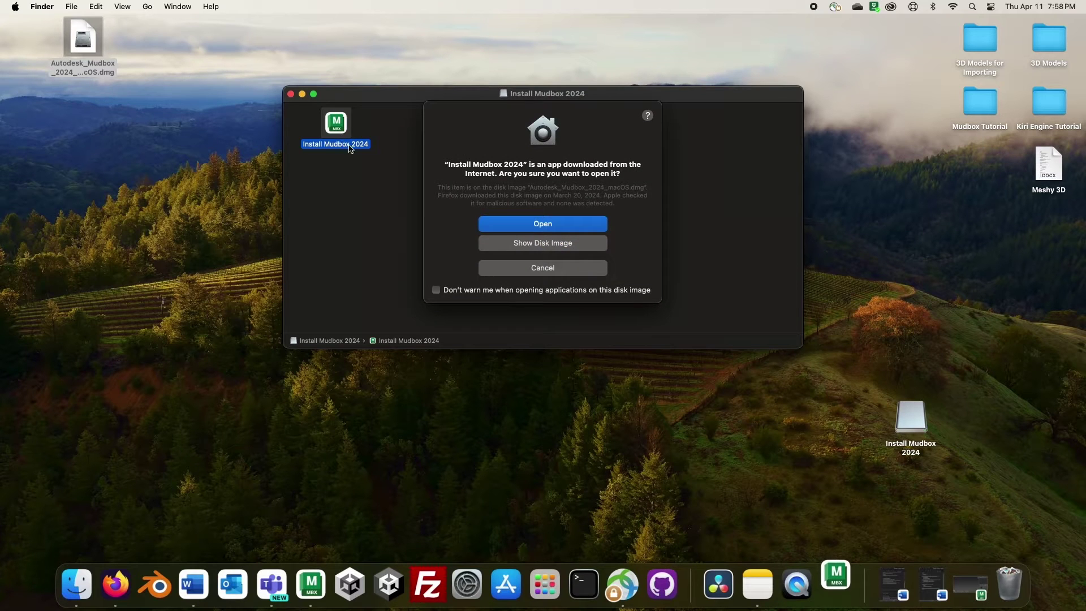
left_click(519, 225)
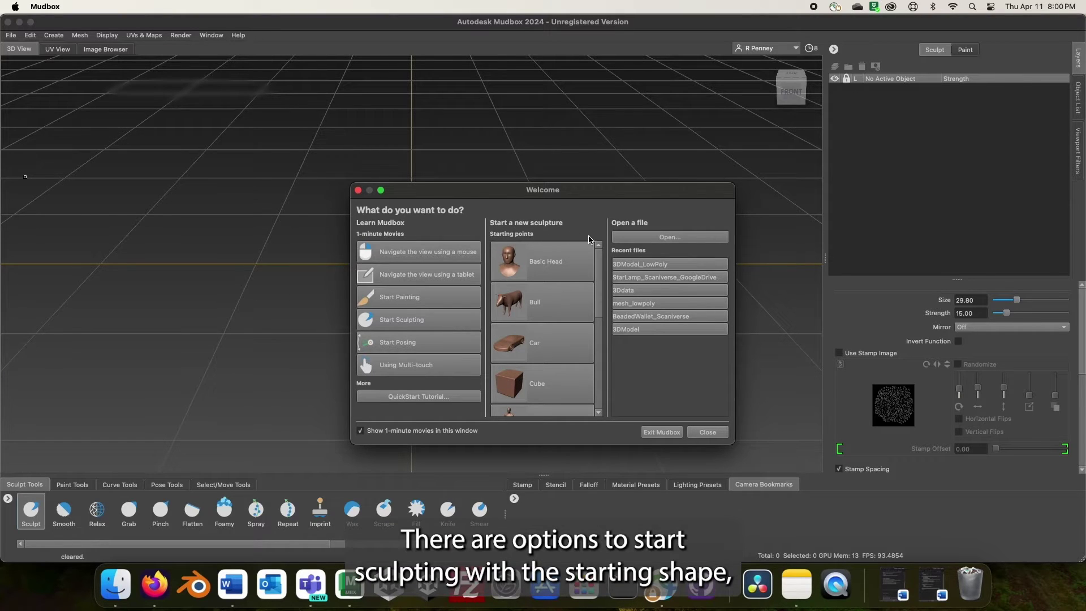
left_click_drag(599, 269, 601, 267)
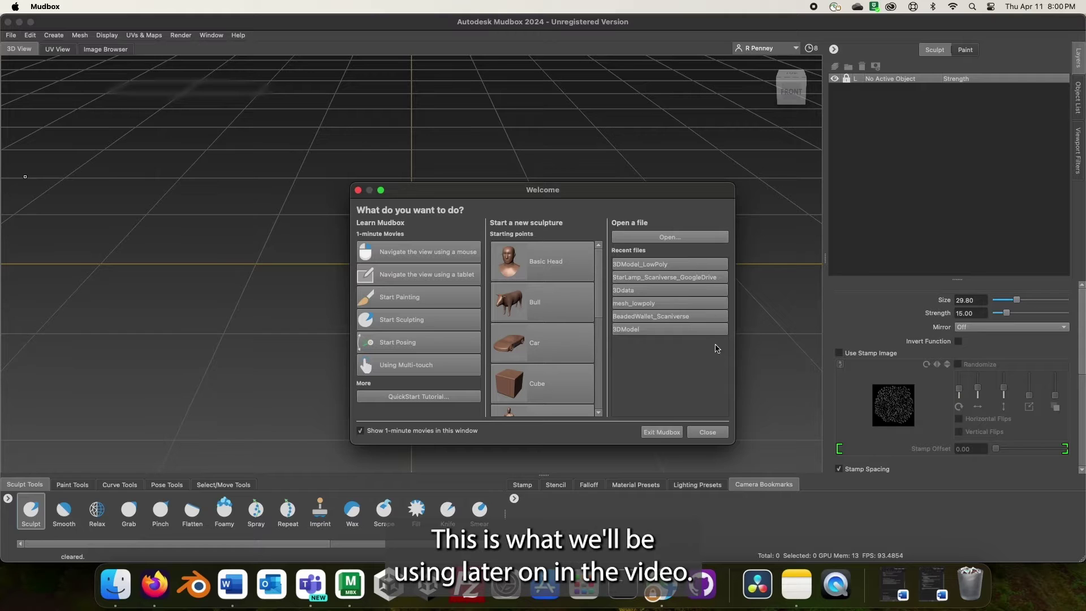
- Load the Cube starting shape, zoom out, and display the Stamp then Stencil tray images
left_click(544, 395)
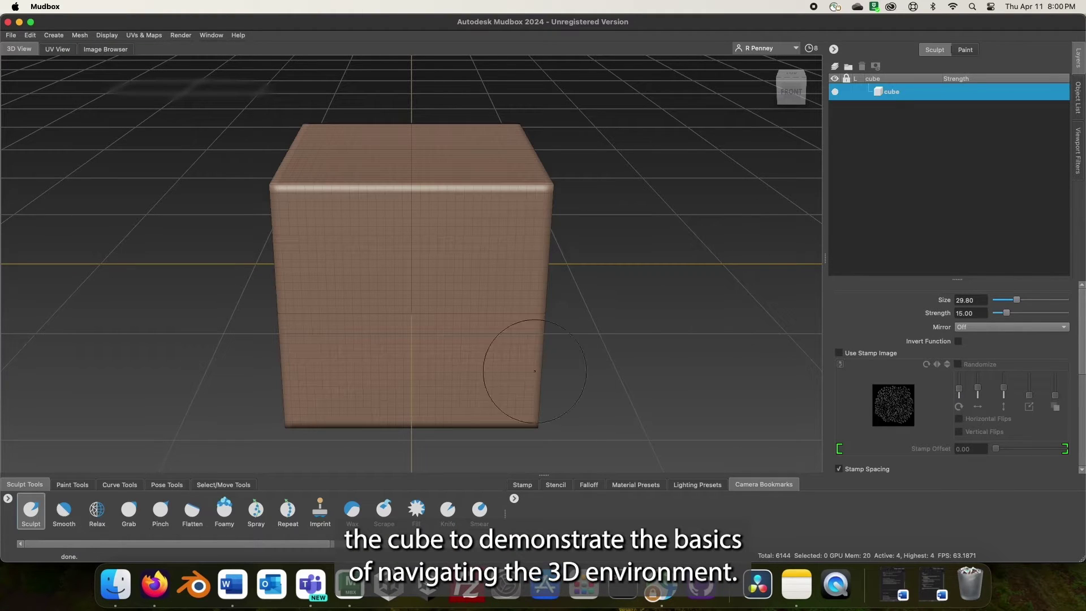
scroll(540, 345, "down", 5)
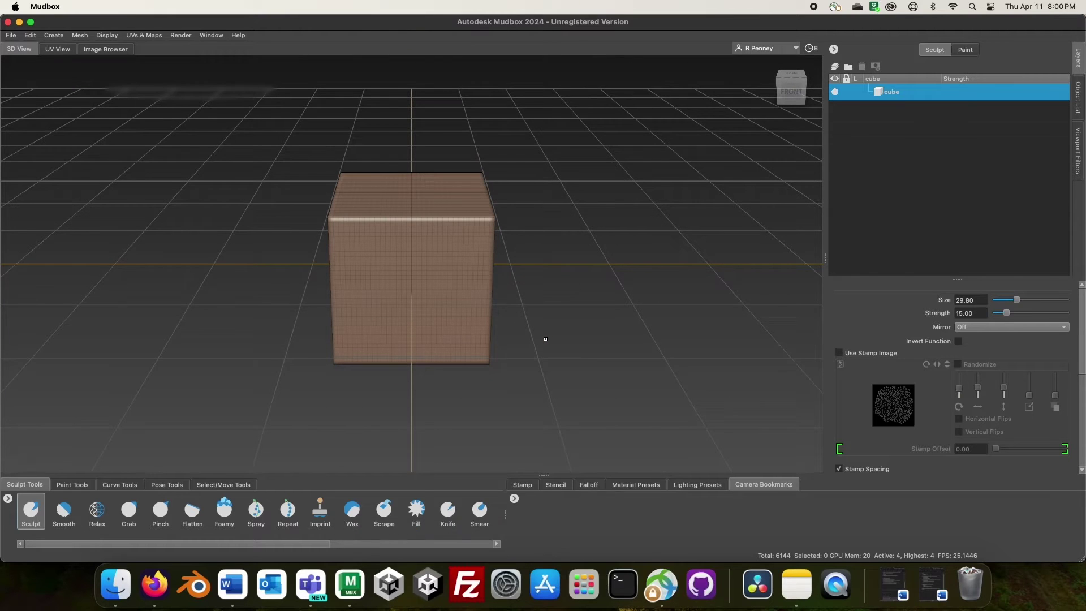
scroll(546, 339, "down", 2)
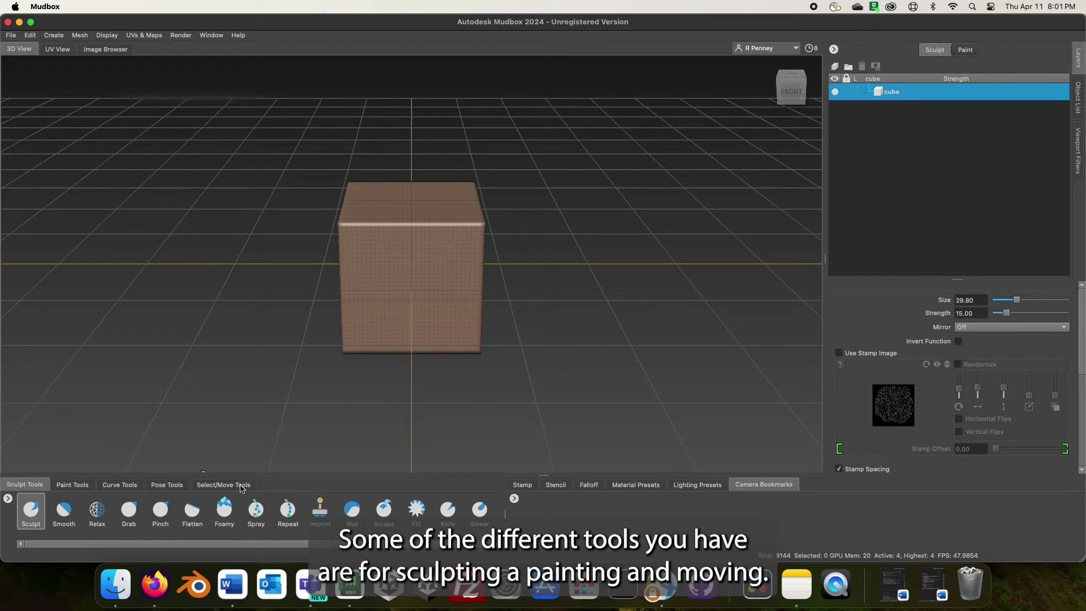
left_click(532, 487)
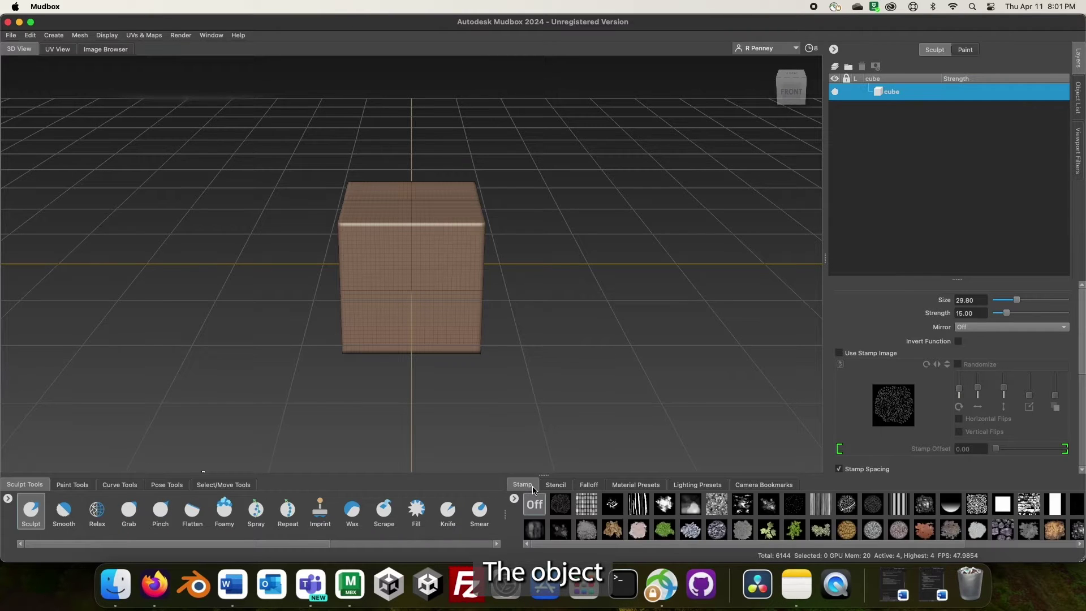
left_click(557, 488)
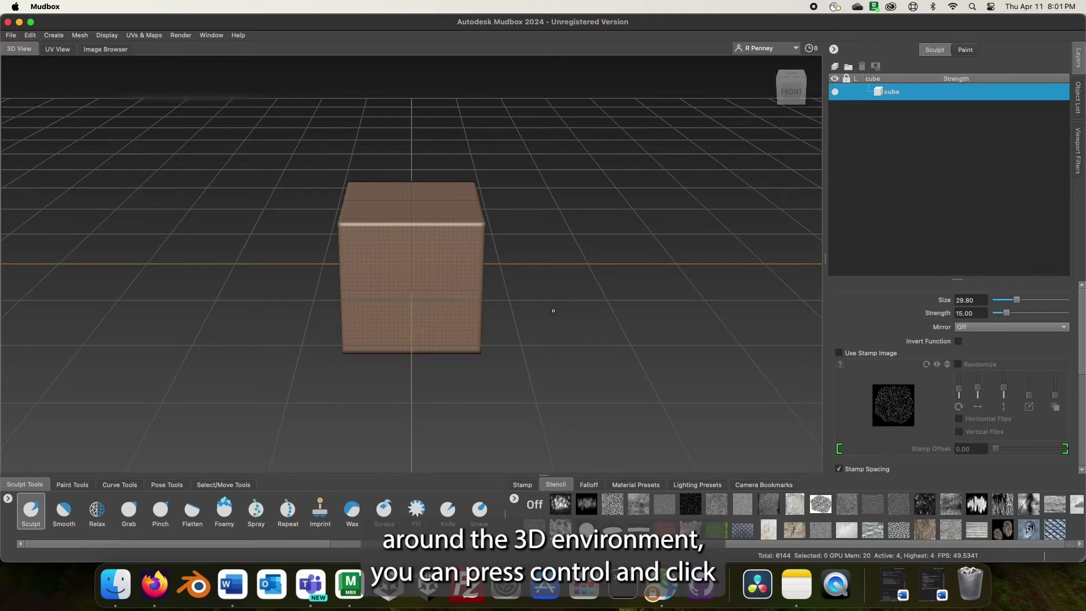
left_click(553, 310)
left_click_drag(554, 311, 47, 303, "ctrl")
left_click_drag(520, 316, 496, 307, "ctrl")
middle_click_drag(540, 288, 525, 242, "ctrl")
left_click_drag(525, 242, 532, 265, "ctrl")
middle_click_drag(532, 265, 499, 257, "ctrl")
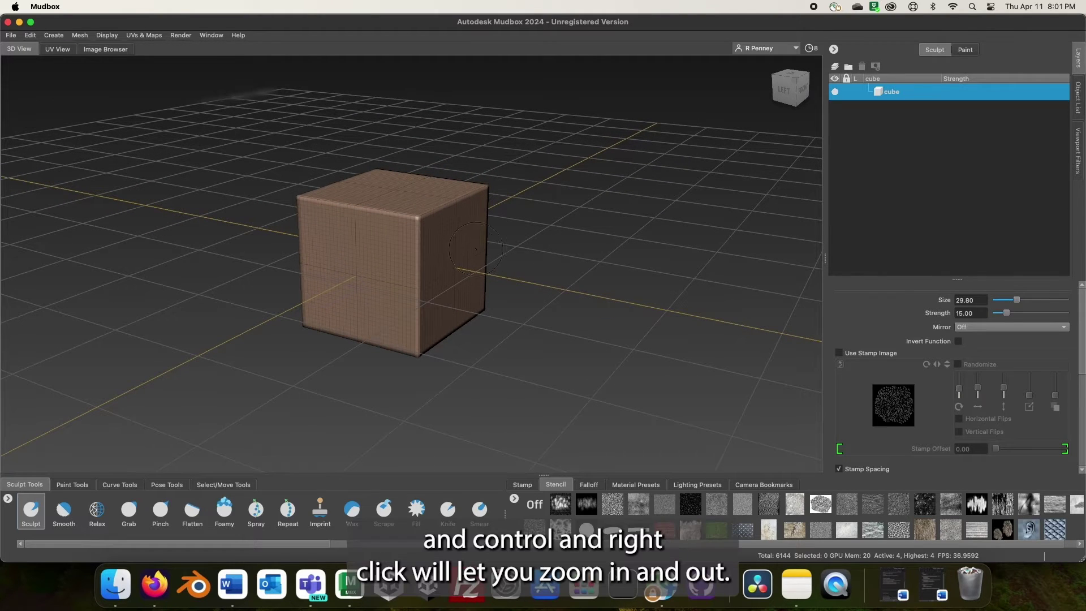
right_click_drag(502, 241, 527, 368, "ctrl")
scroll(527, 368, "down", 10)
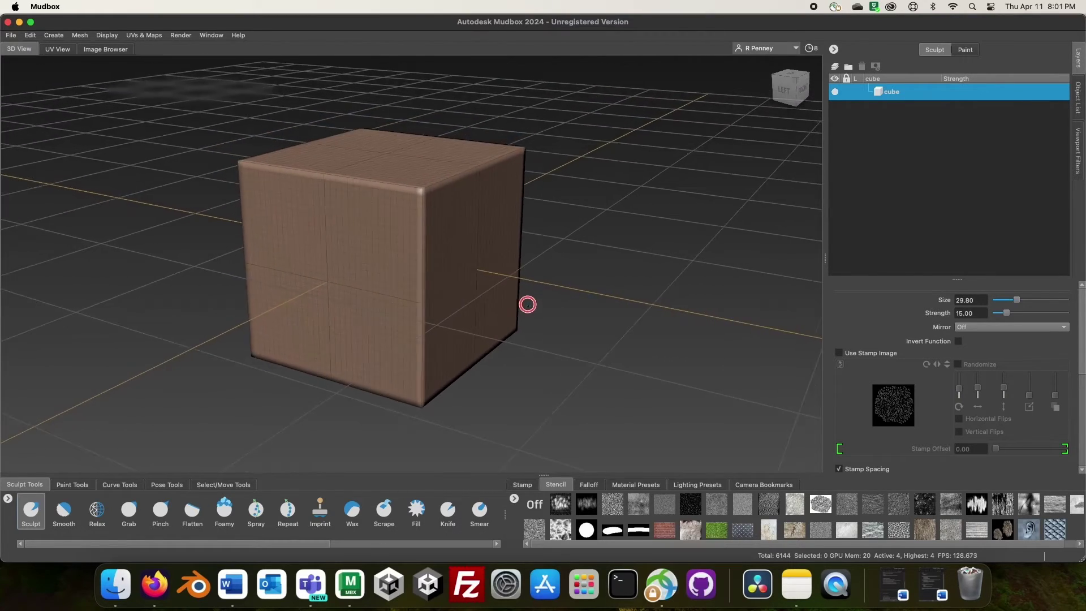
left_click_drag(509, 266, 639, 191, "alt")
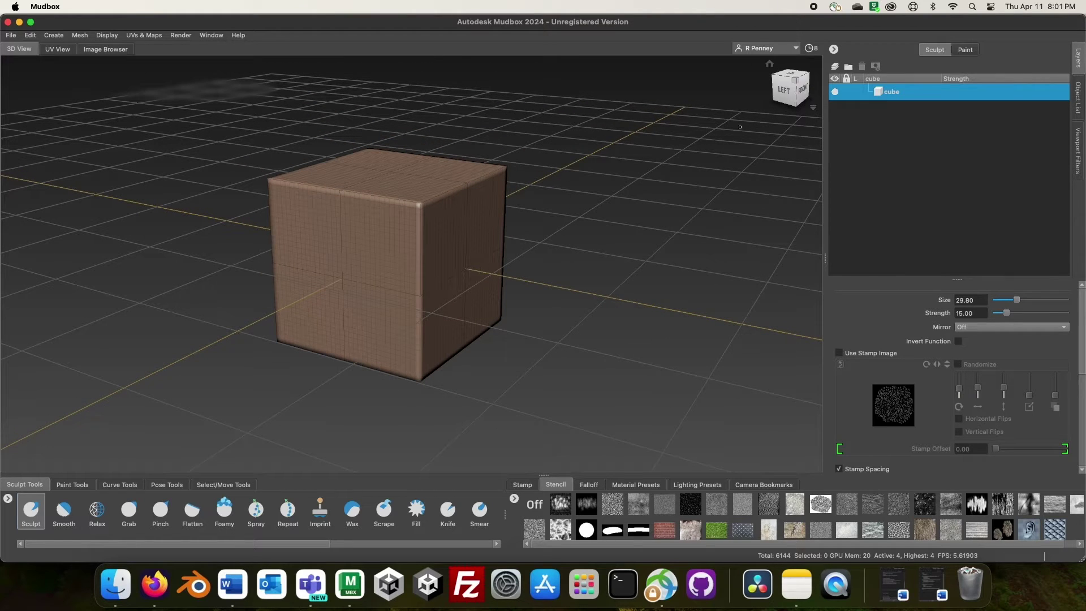
left_click(786, 96)
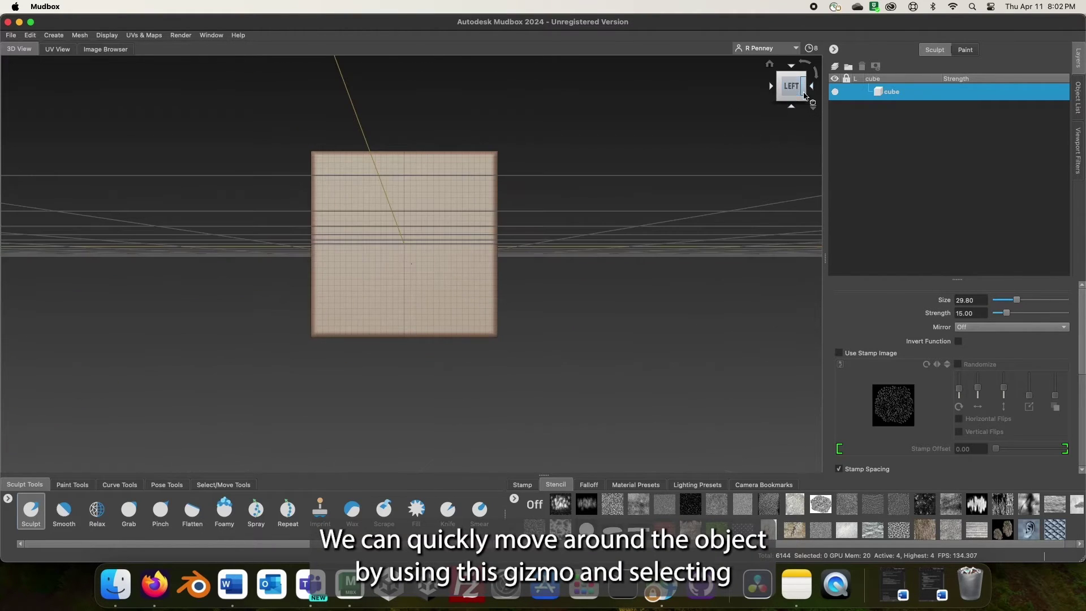
left_click(813, 90)
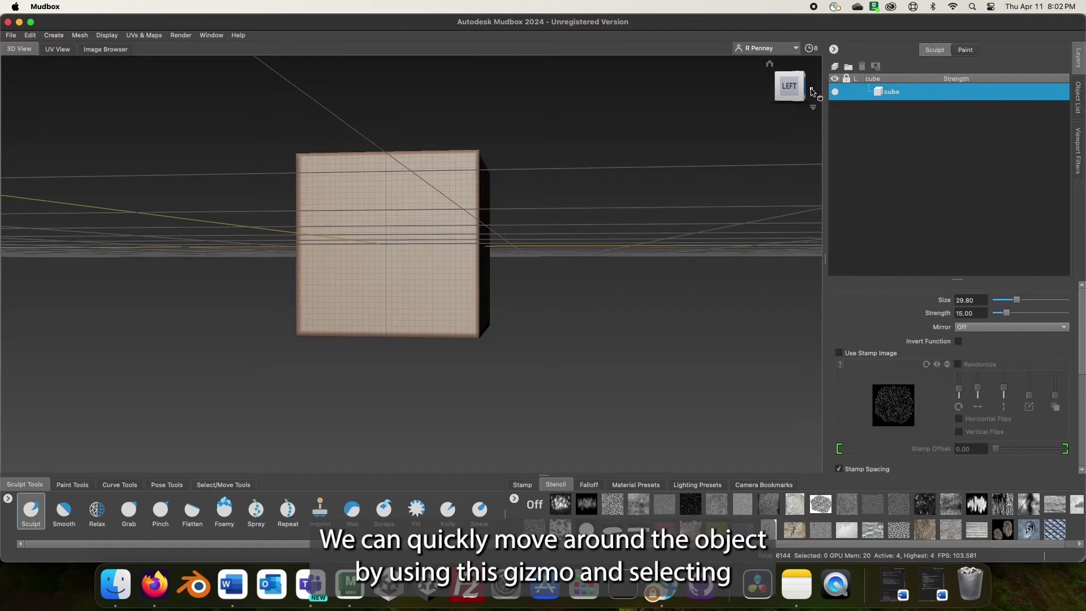
left_click(812, 90)
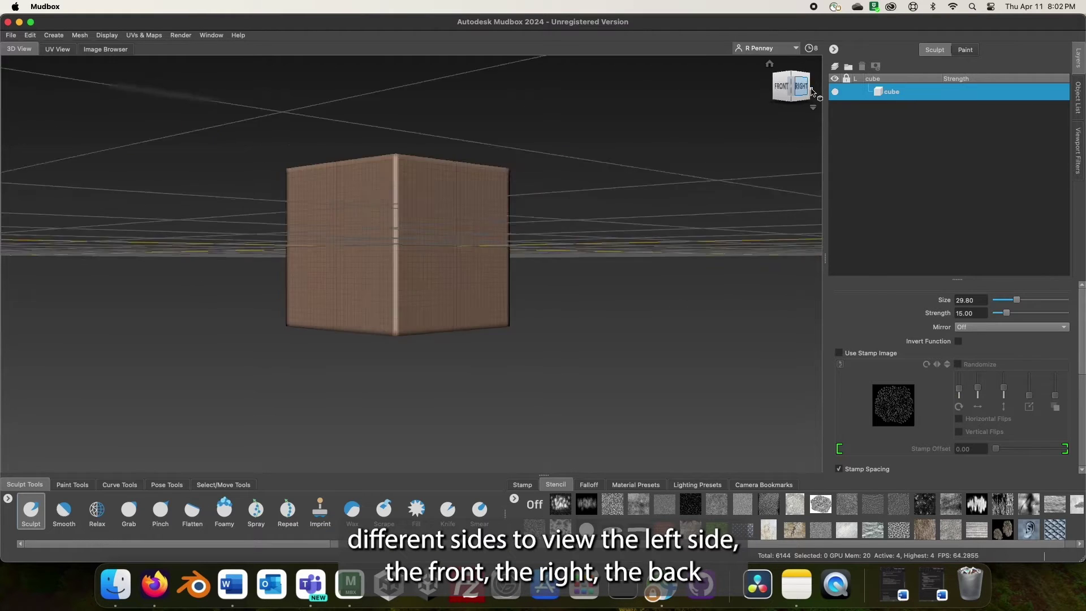
left_click(813, 89)
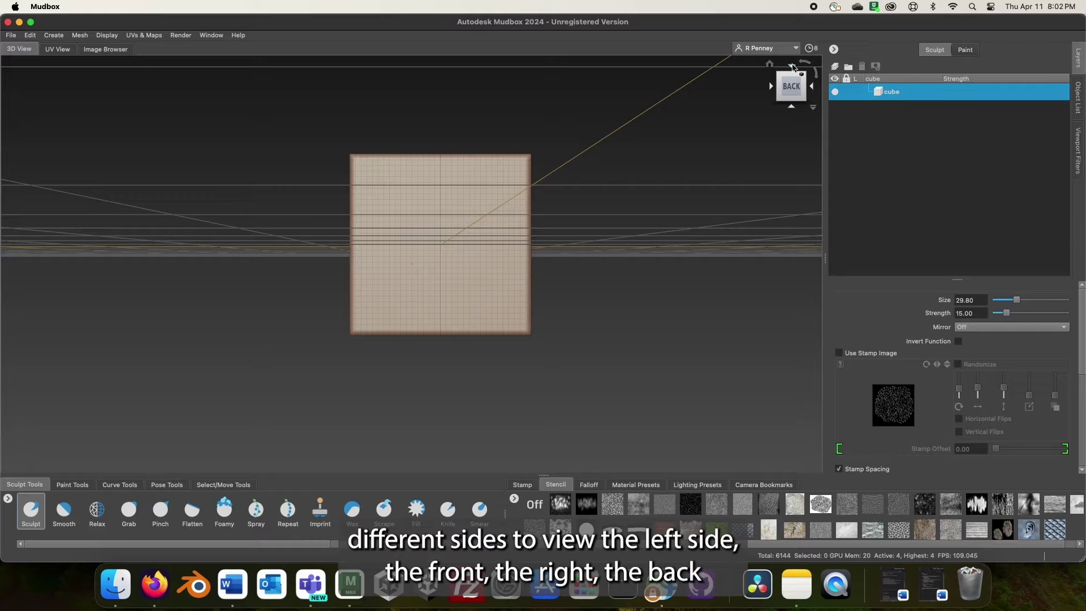
left_click(795, 72)
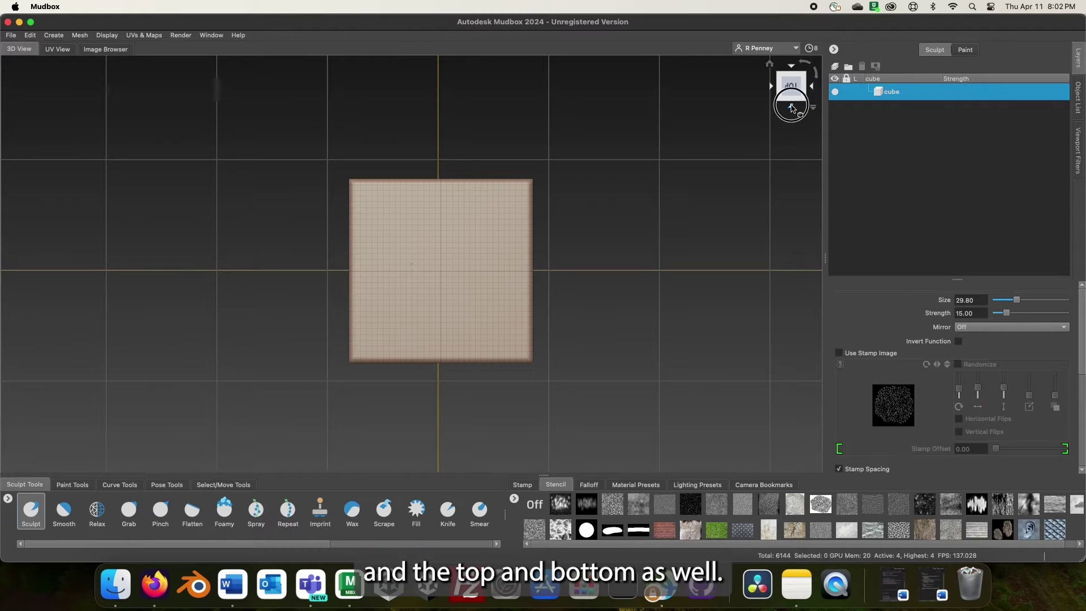
left_click(817, 74)
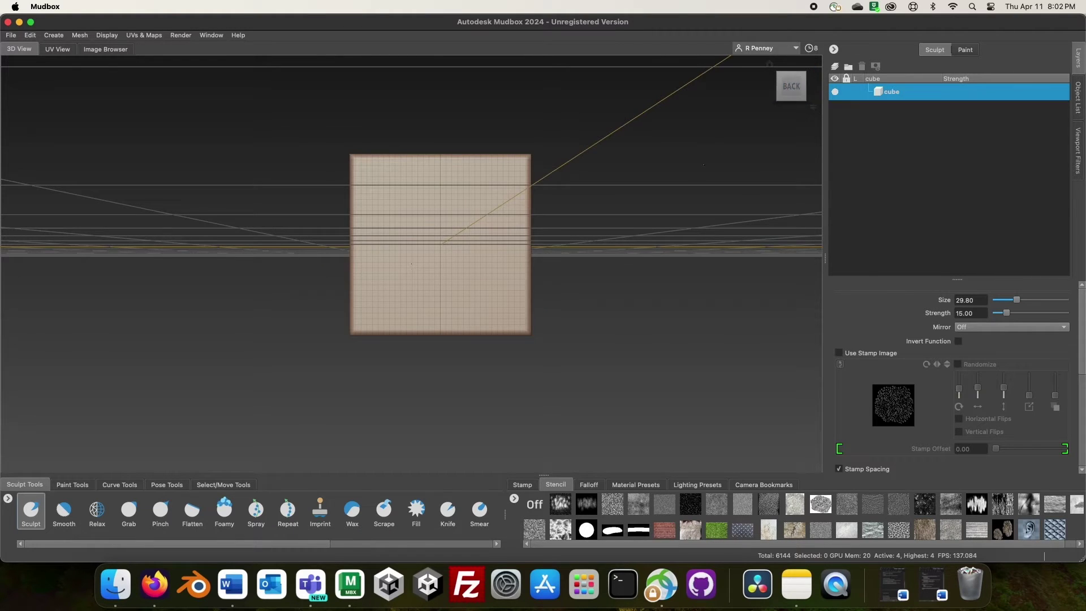
left_click_drag(679, 170, 655, 187, "alt")
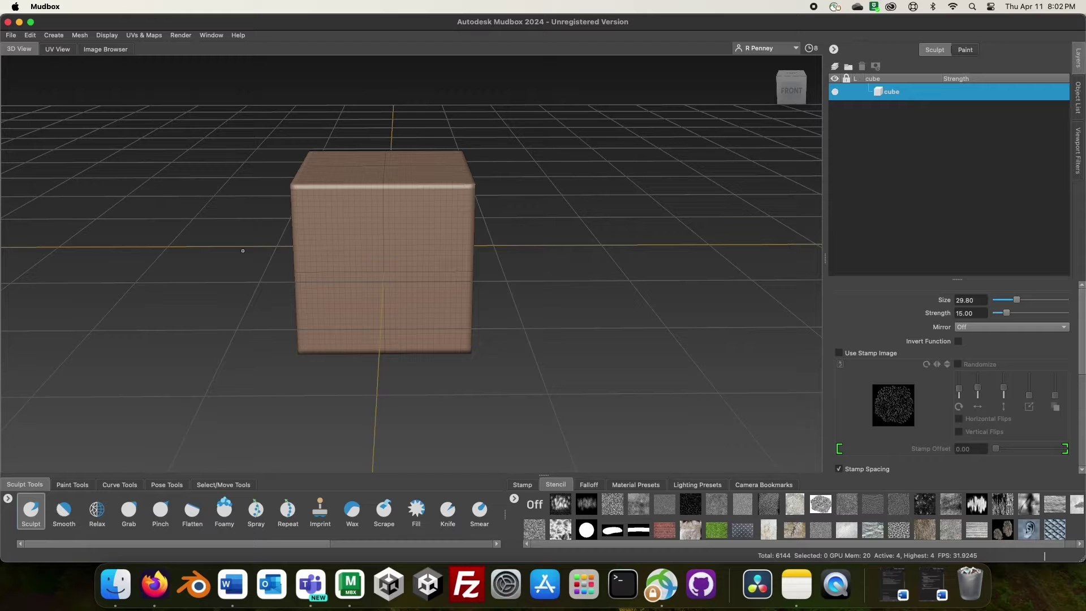
left_click_drag(528, 236, 406, 193, "alt")
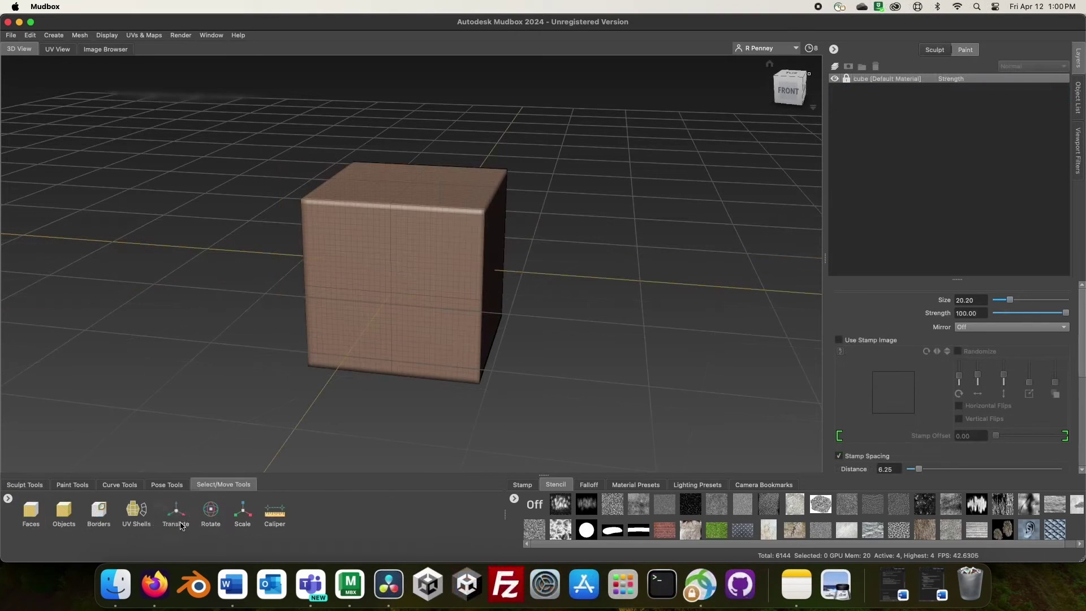
- Select the whole cube as an object and translate it to 6.388, 14.840, 32.186
left_click(67, 522)
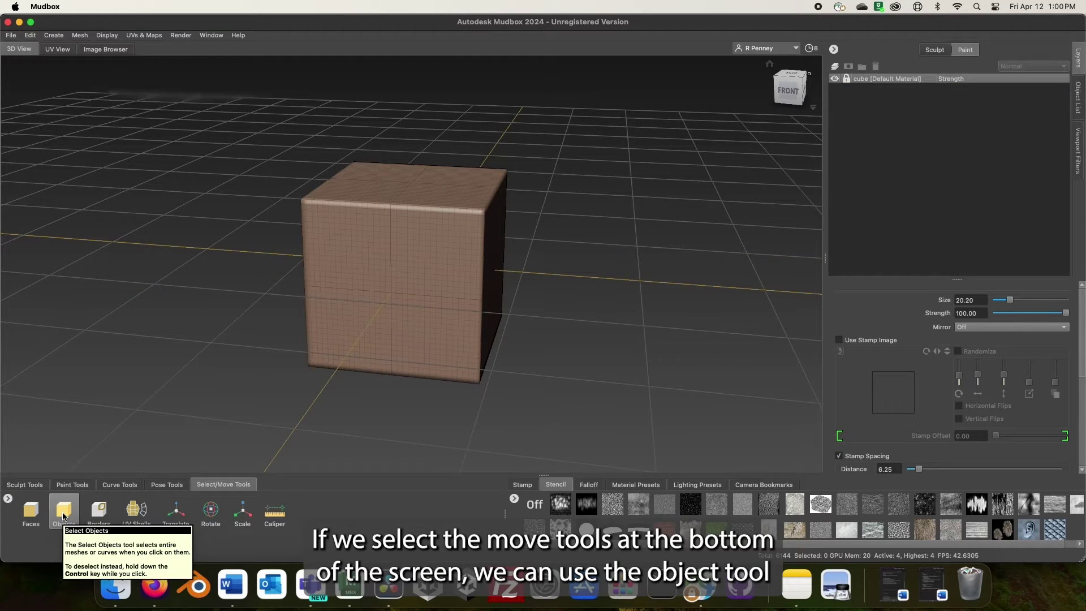
left_click(64, 516)
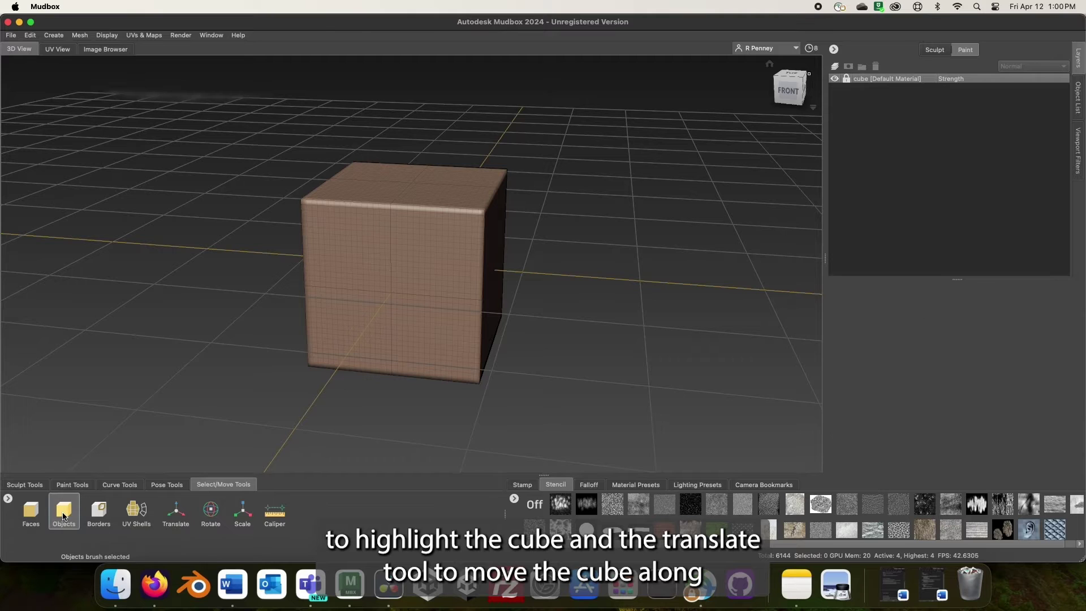
left_click(402, 313)
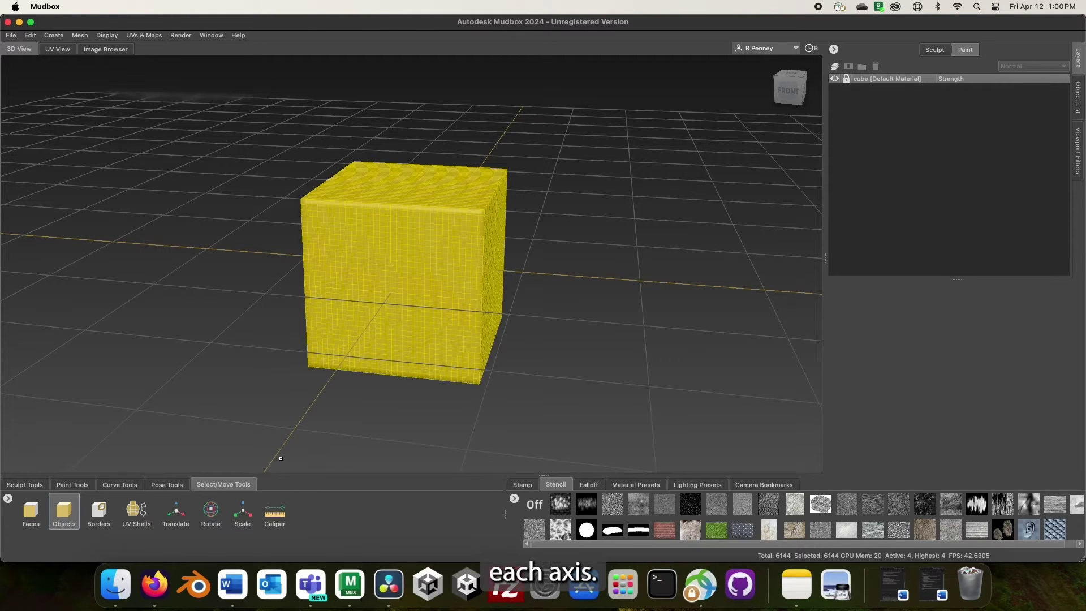
left_click(176, 510)
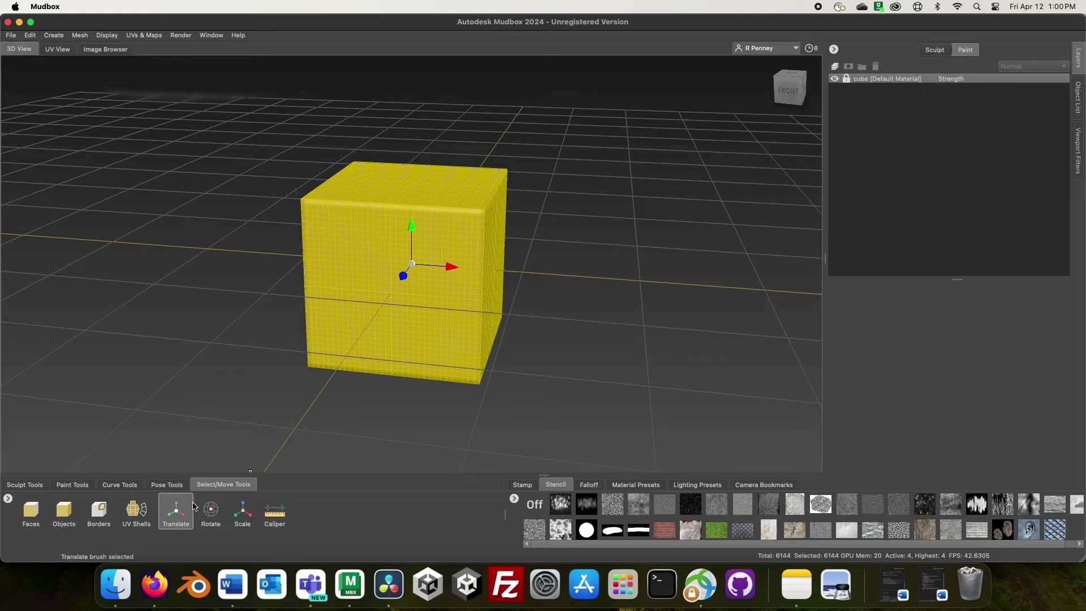
mouse_move(449, 266)
left_mouse_down()
mouse_move(475, 264)
mouse_move(413, 313)
mouse_move(427, 182)
mouse_move(429, 259)
left_mouse_up()
left_click(179, 508)
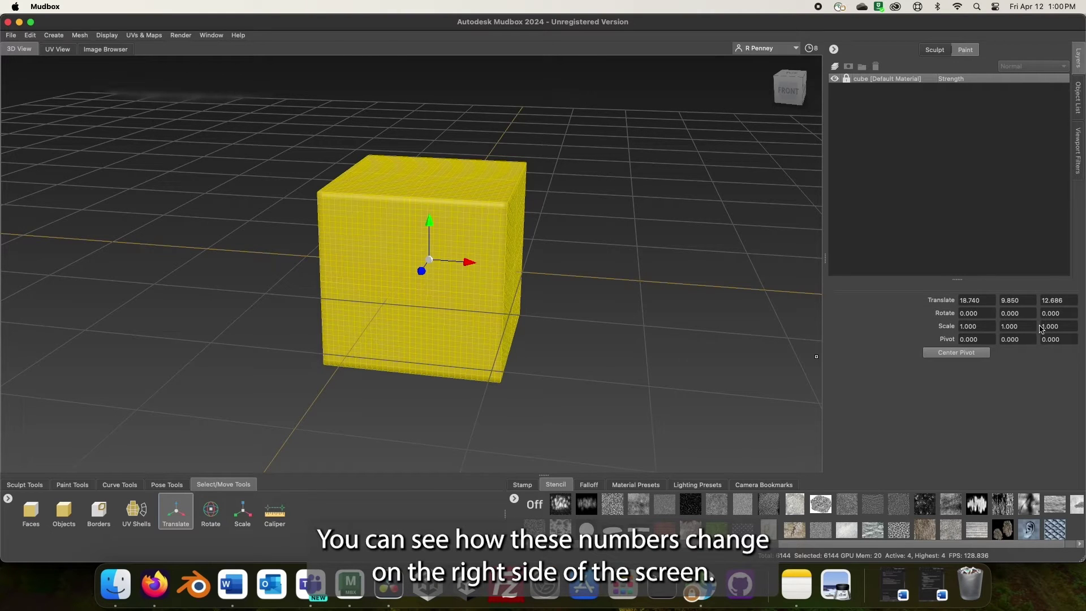
left_click_drag(470, 263, 407, 225)
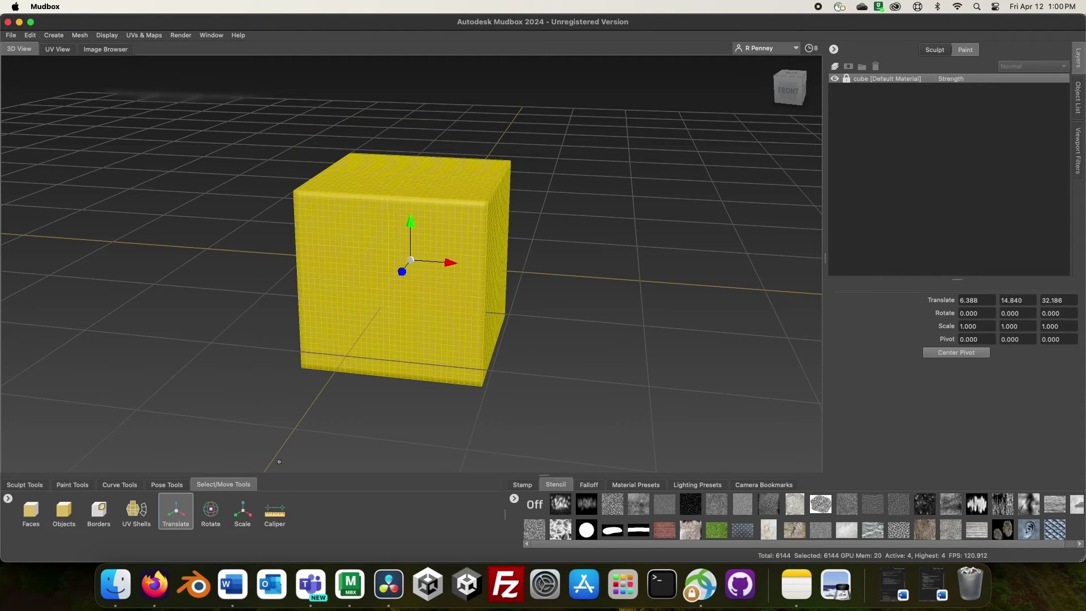
- Rotate the cube, stretch it taller along Y, then start a new Sphere sculpture
left_click(210, 511)
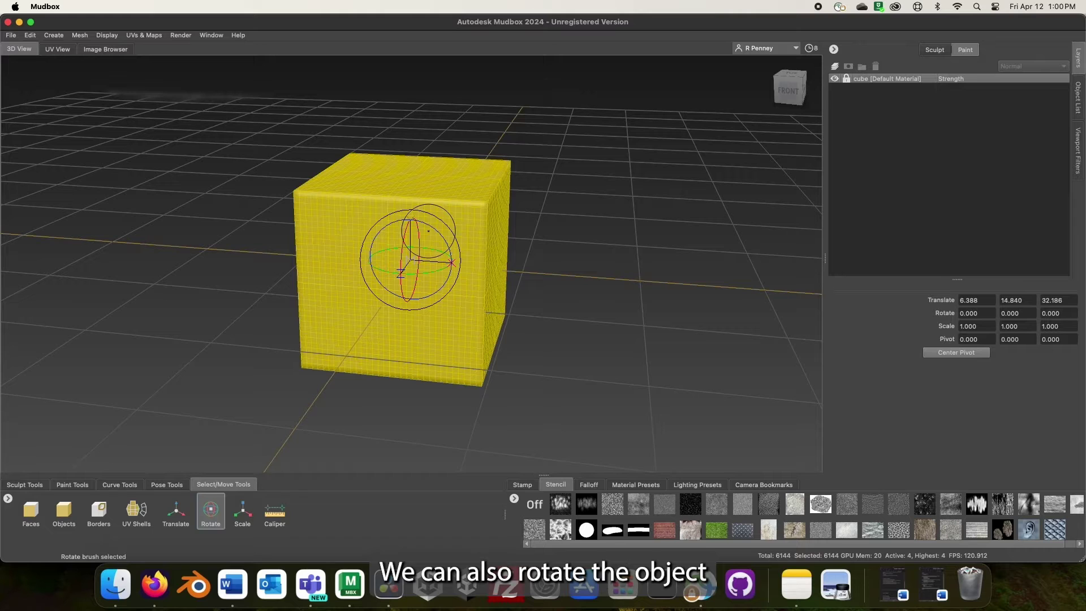
left_click_drag(432, 227, 400, 278)
left_click(253, 515)
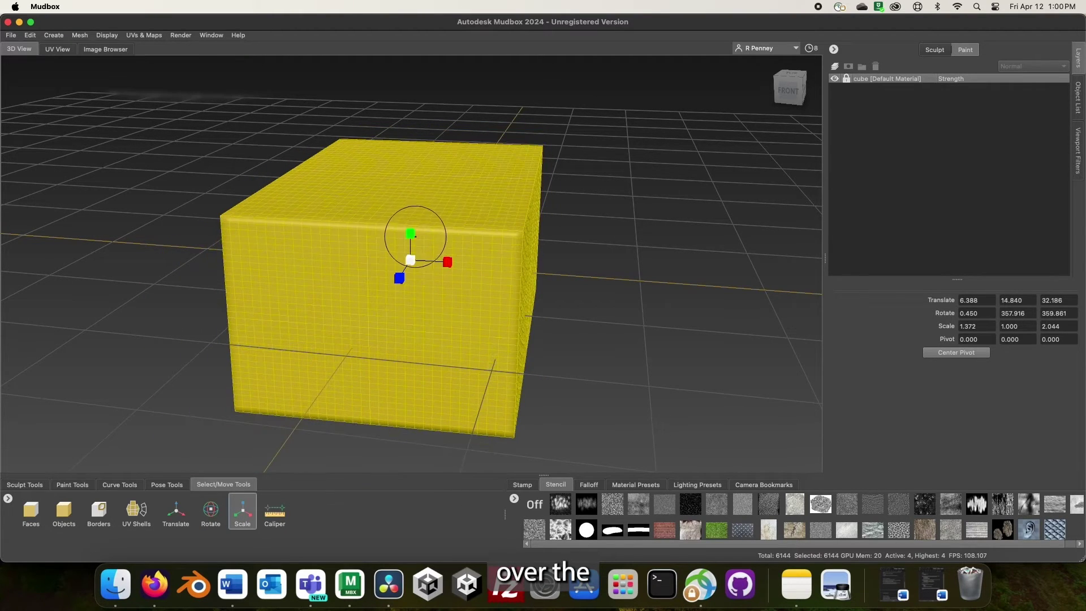
left_click_drag(411, 233, 422, 459)
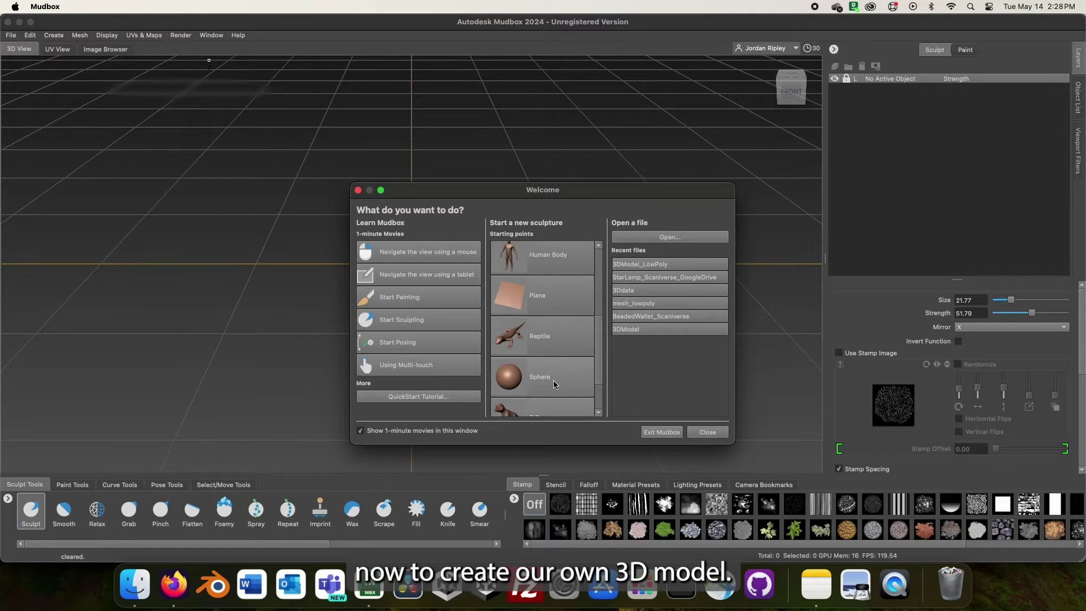
left_click(553, 381)
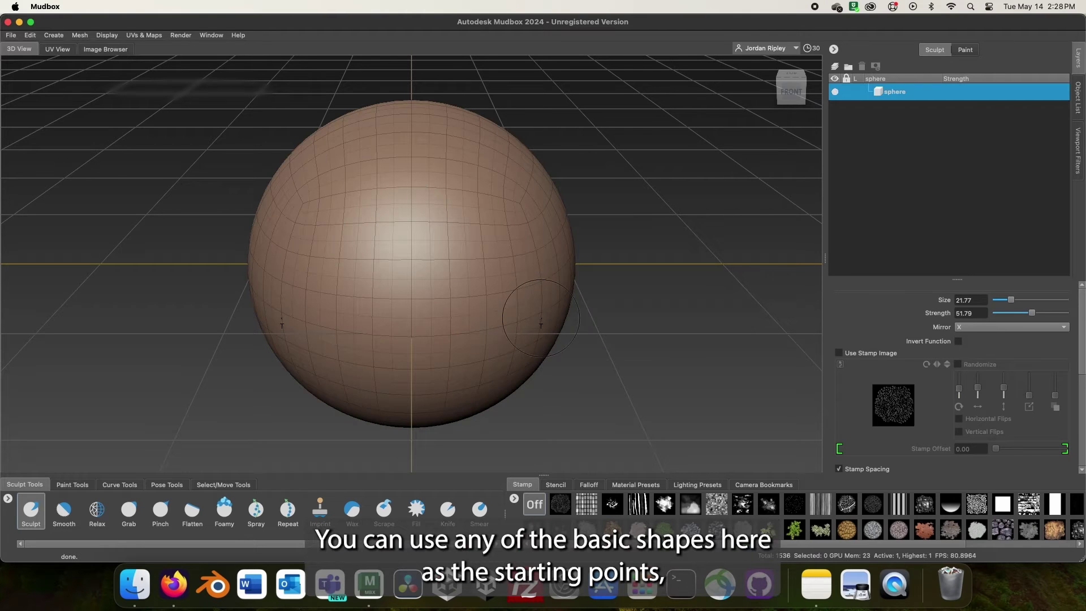
- Switch Mirror off with X and set the Sculpt brush to size 22.51, strength 7.78
left_click_drag(628, 319, 486, 310, "alt")
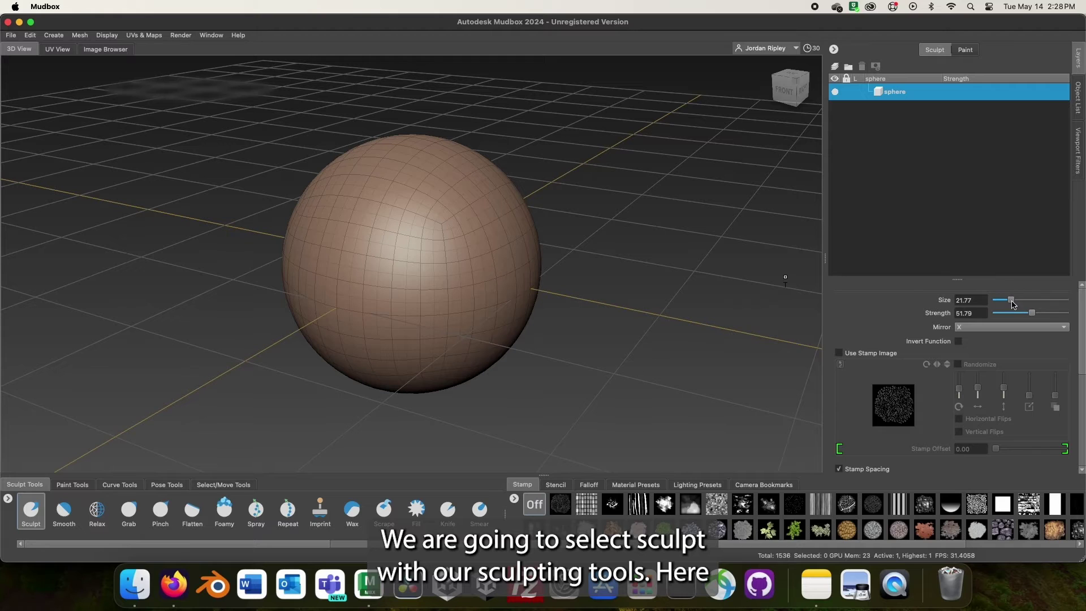
key("x")
left_click_drag(1011, 302, 1044, 304)
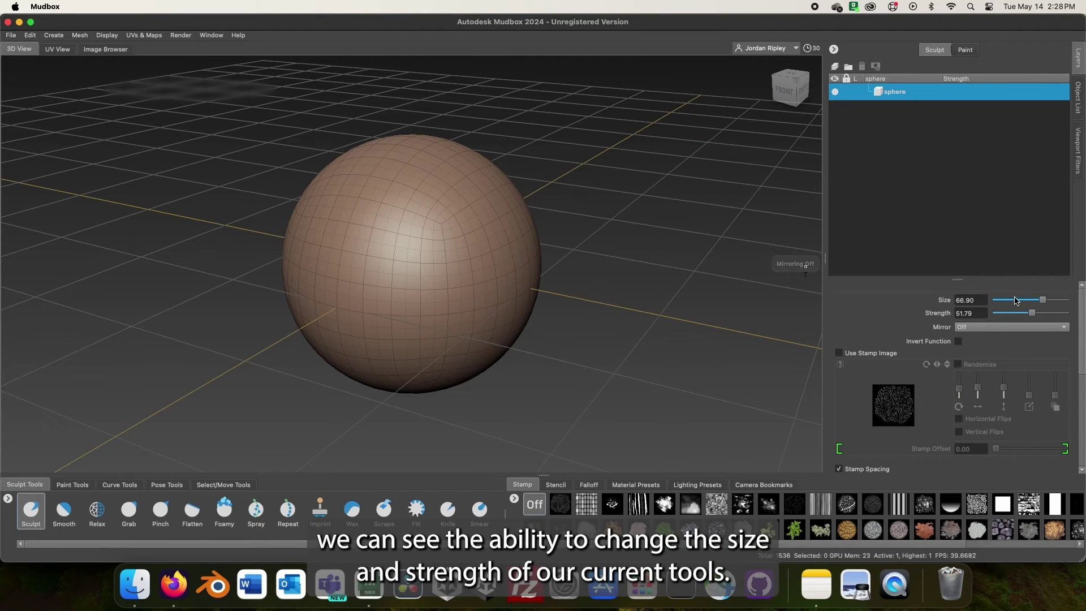
left_click_drag(1012, 304, 1014, 305)
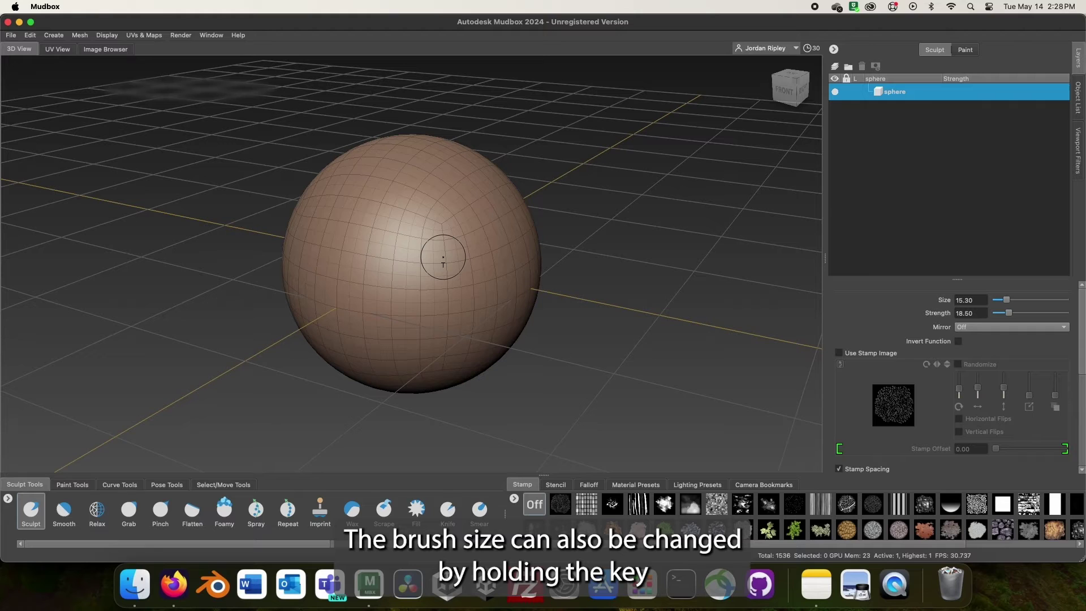
mouse_move(443, 257)
left_mouse_down()
mouse_move(510, 242)
mouse_move(437, 249)
left_mouse_up()
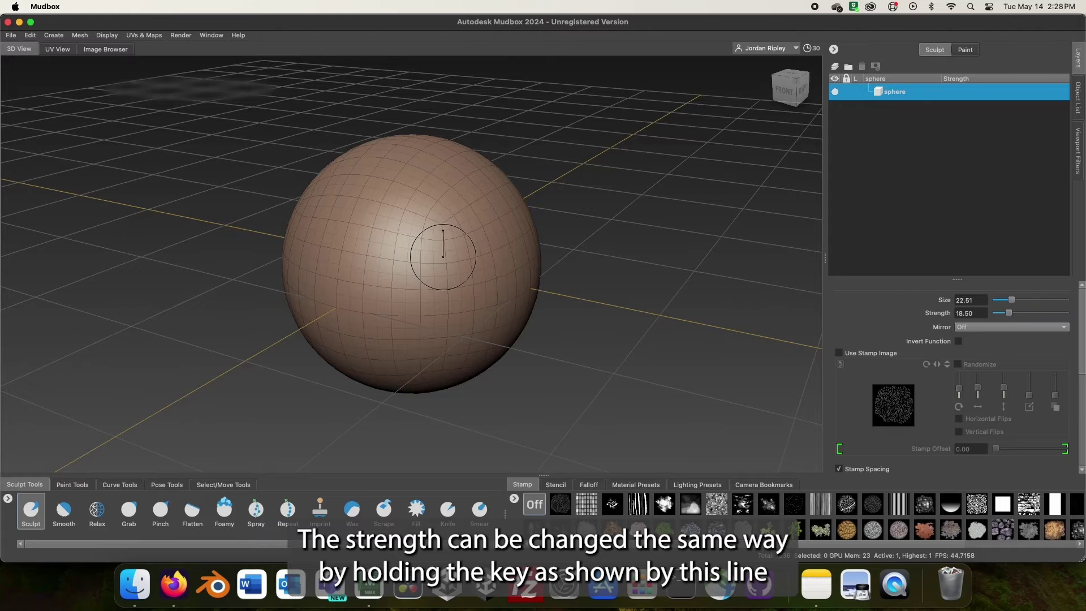
left_click_drag(486, 243, 429, 243)
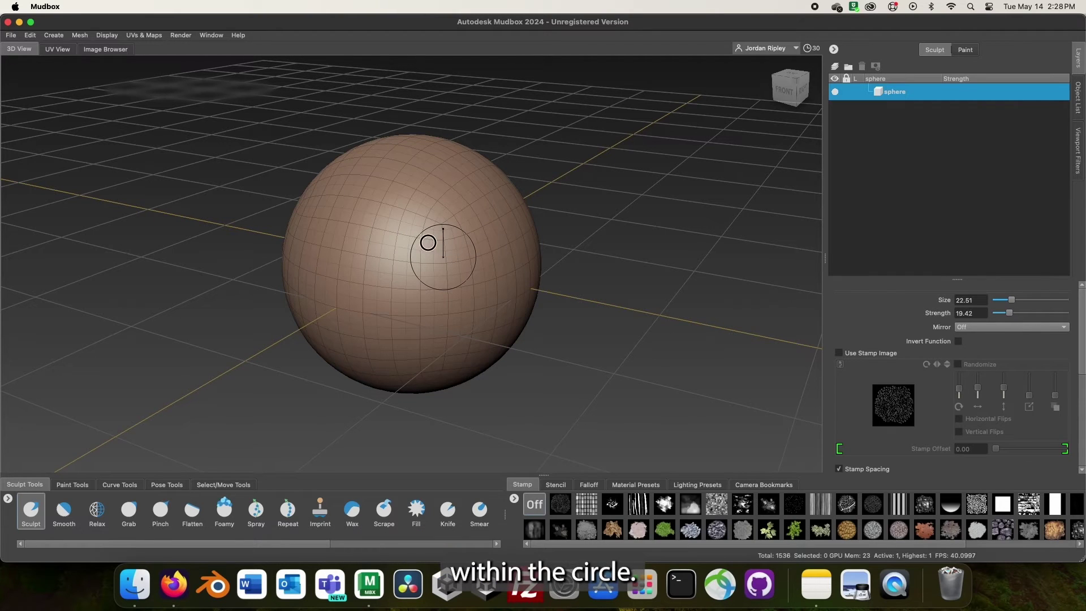
left_click_drag(521, 243, 472, 242)
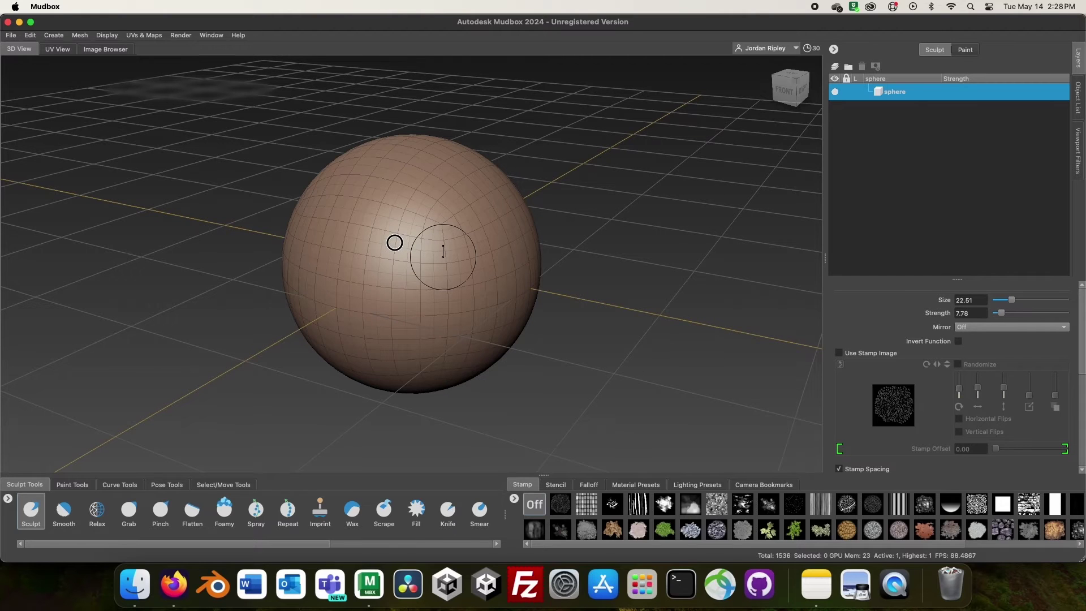
- Raise brush size to 47.21, lower strength to 5.02, and set Mirror to X
left_click_drag(395, 243, 393, 243)
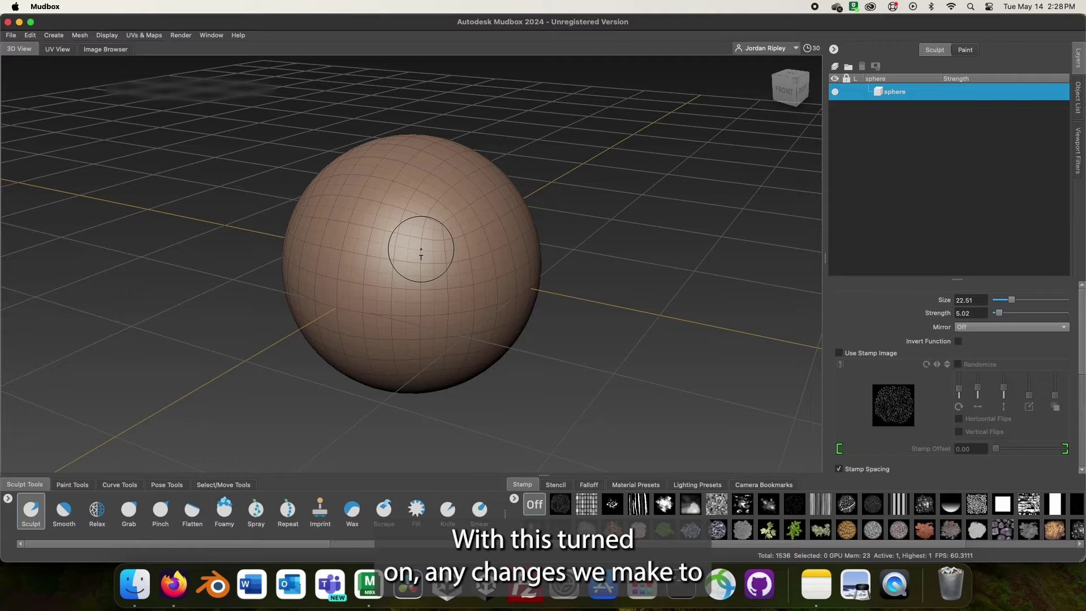
left_click_drag(421, 245, 479, 249)
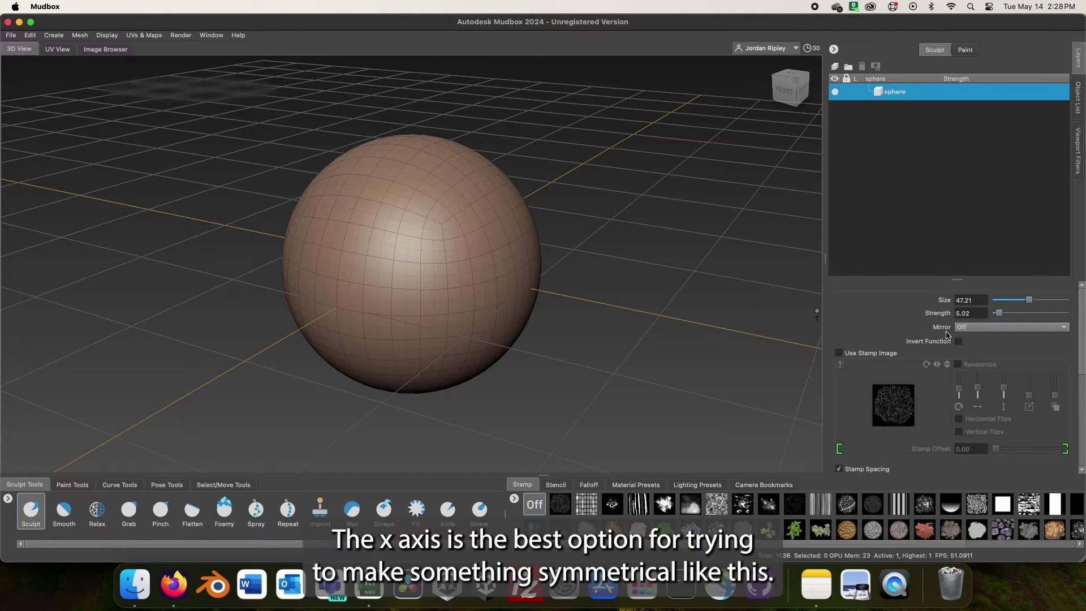
left_click(968, 328)
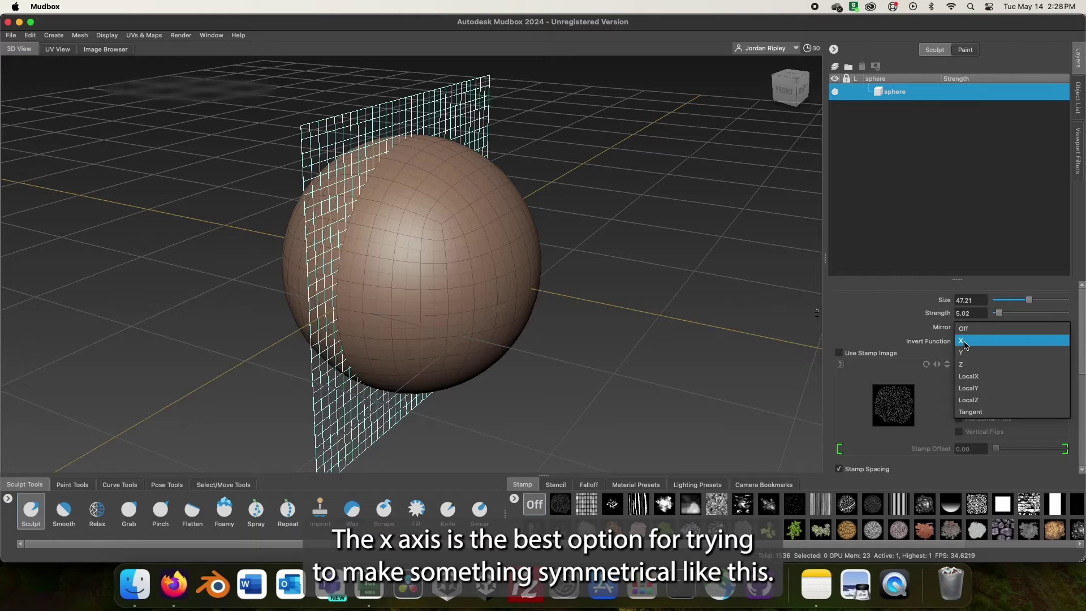
left_click(965, 341)
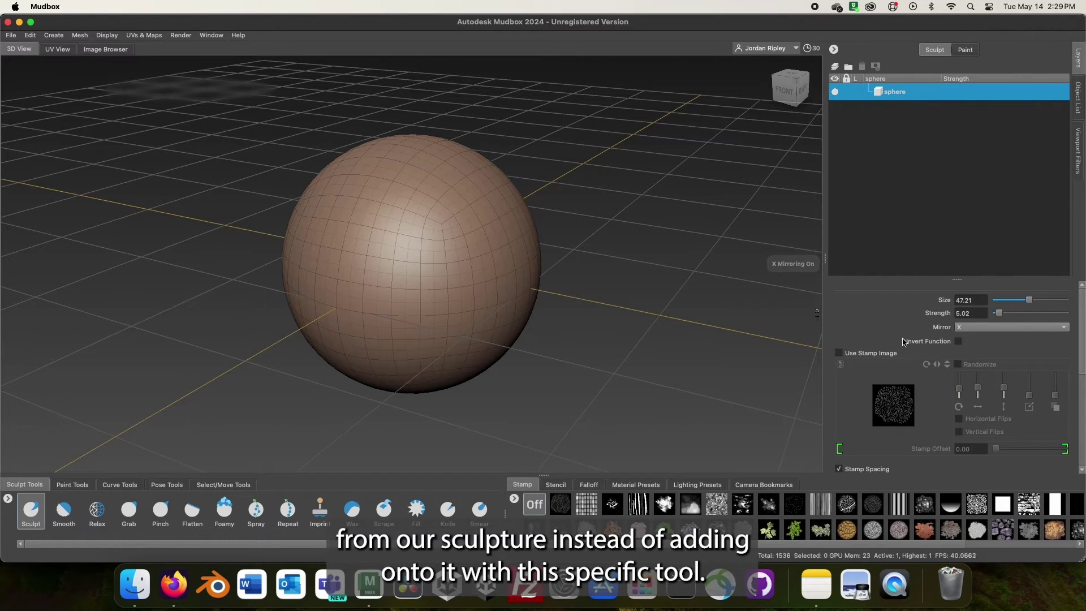
- Keep Tessellate checked in the brush's Tessellation settings
scroll(902, 341, "down", 8)
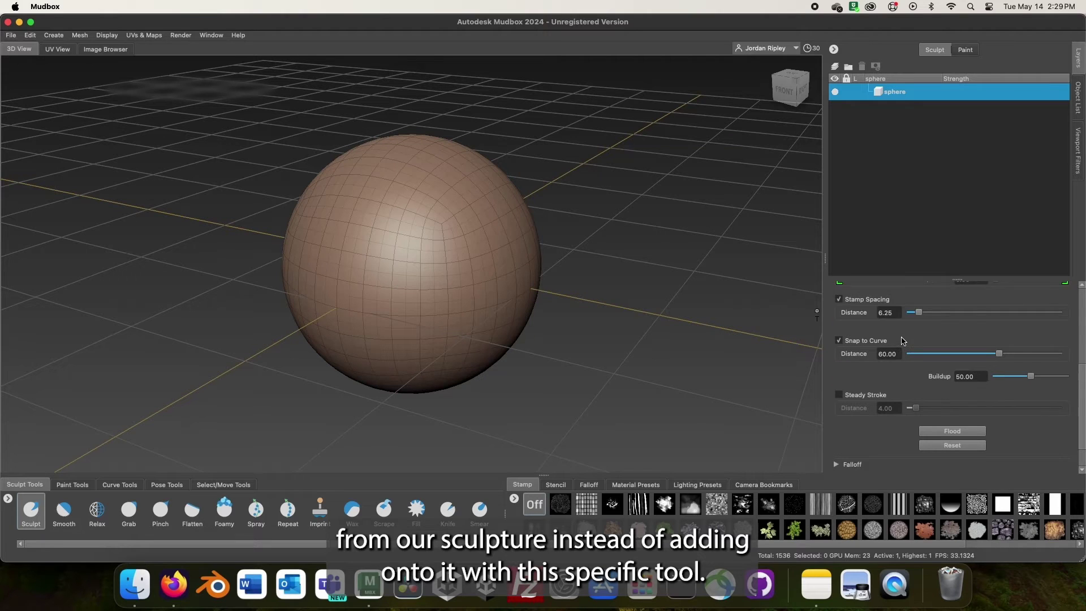
left_click(837, 445)
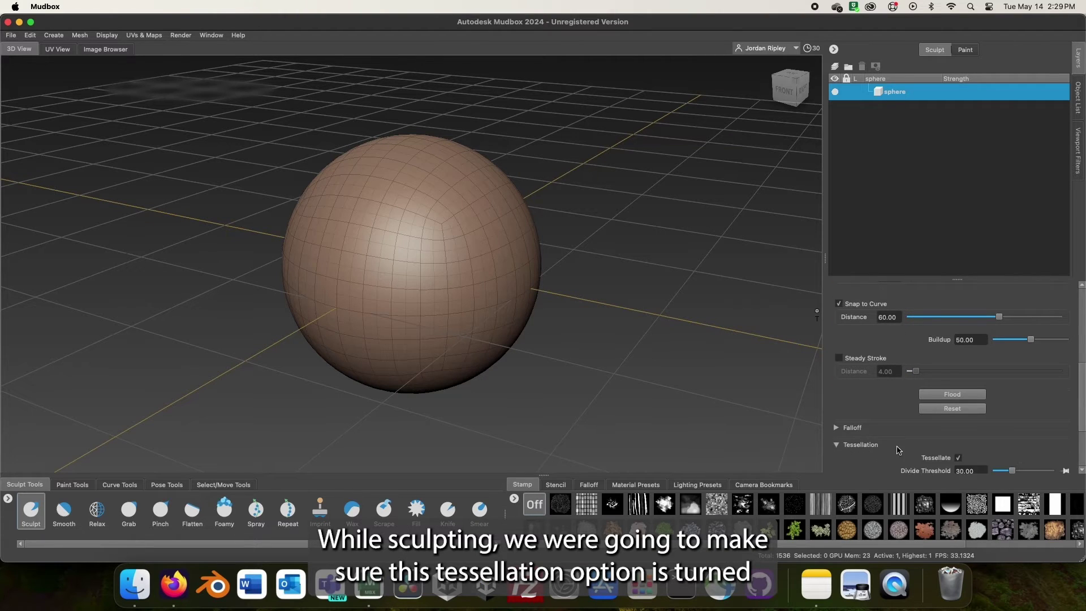
scroll(905, 439, "down", 3)
left_click(959, 363)
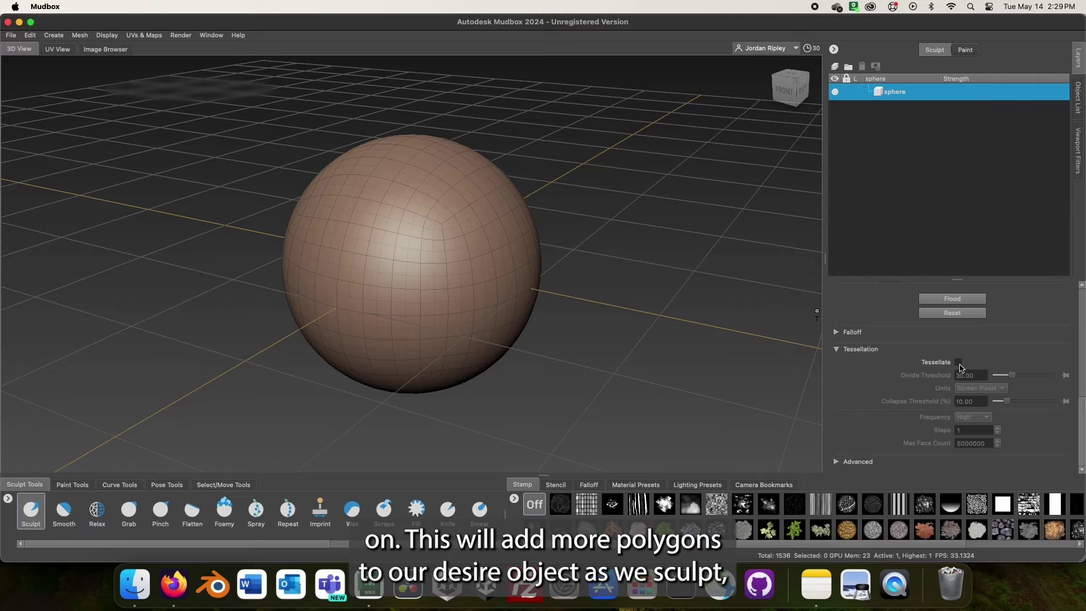
left_click(959, 363)
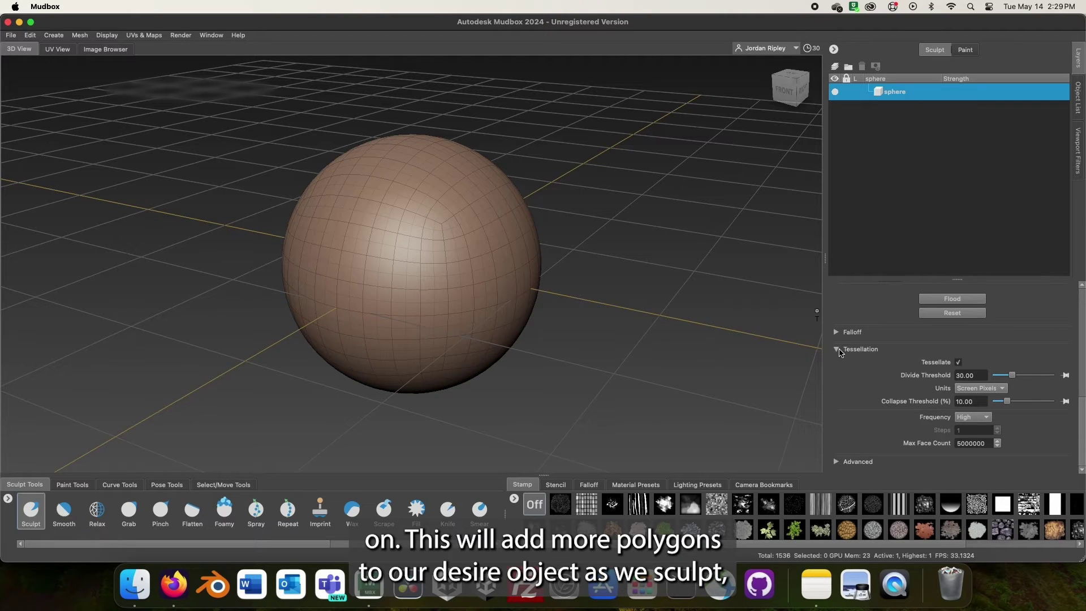
left_click(840, 352)
scroll(882, 396, "up", 3)
- Apply the fourth, steeper Falloff curve preset to the brush
left_click(836, 292)
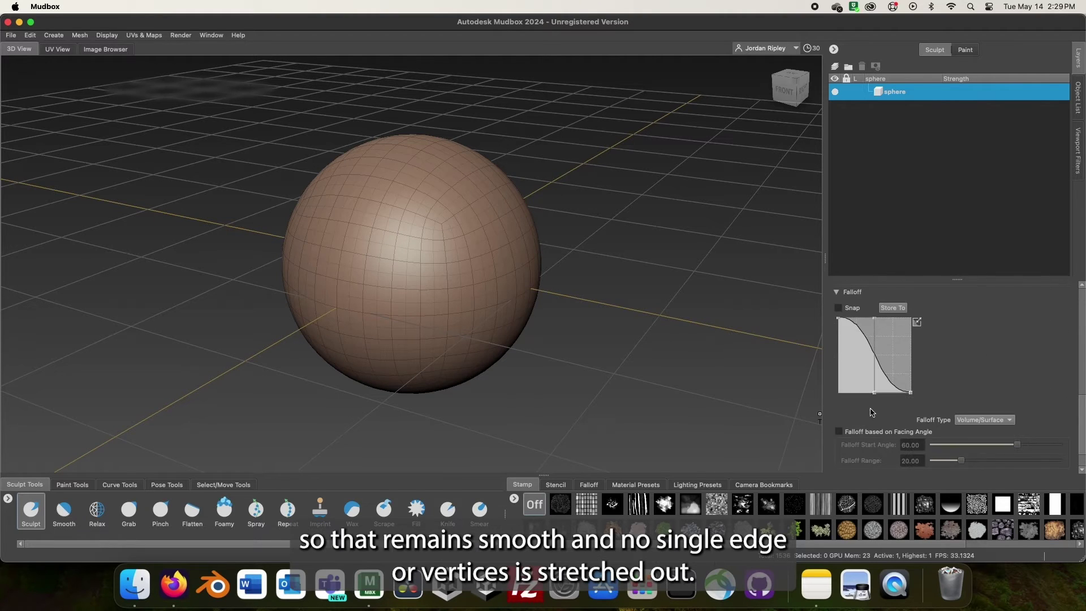
left_click(599, 487)
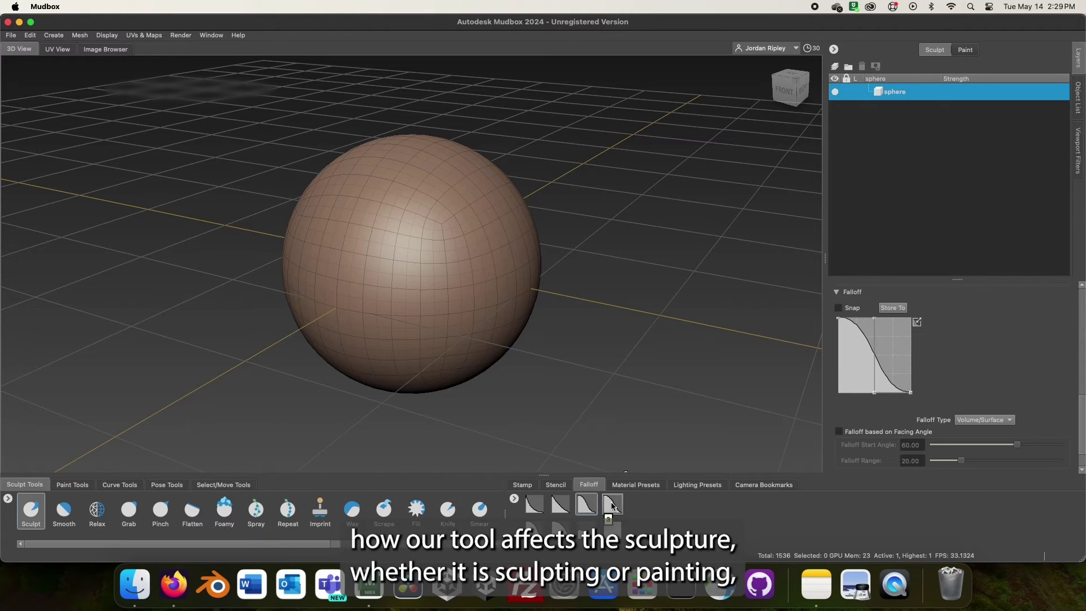
left_click(612, 504)
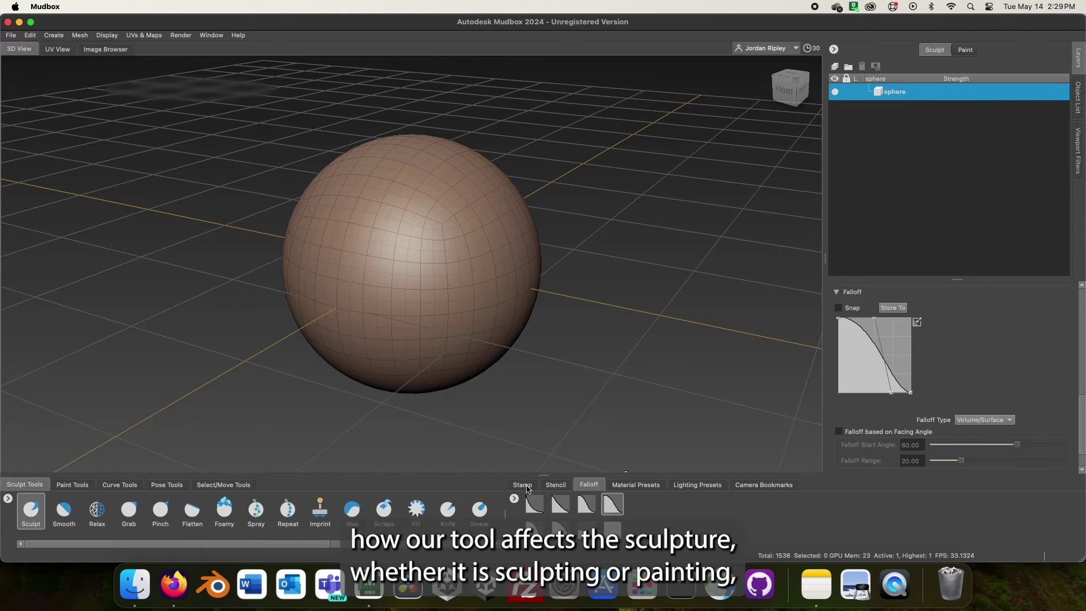
- Stroke the sphere and accept creating the triangulated copy sphere_Copy with 3072 faces
left_click(526, 486)
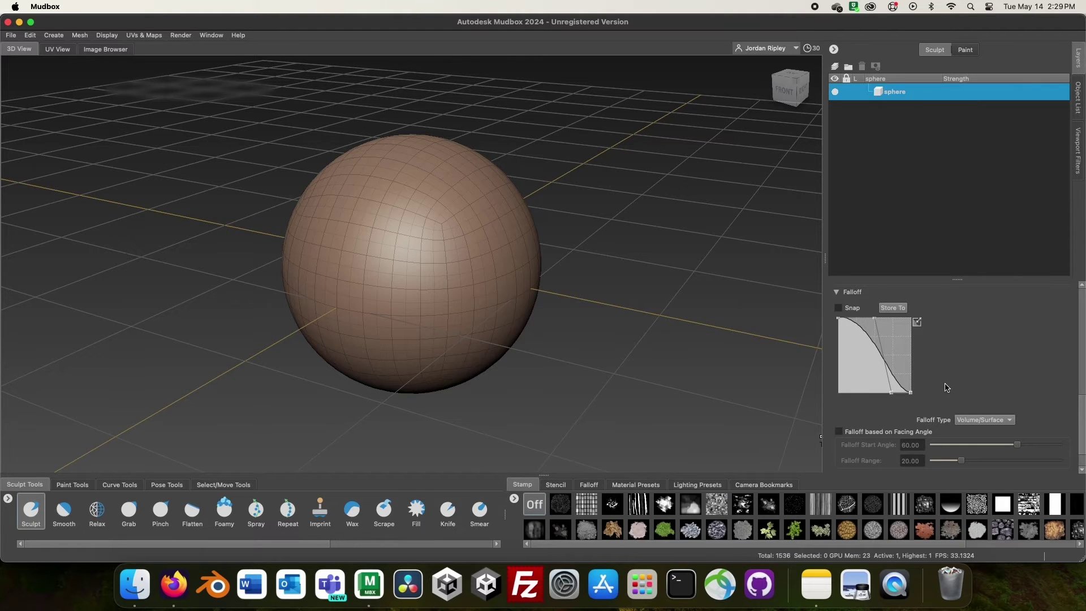
scroll(948, 387, "up", 5)
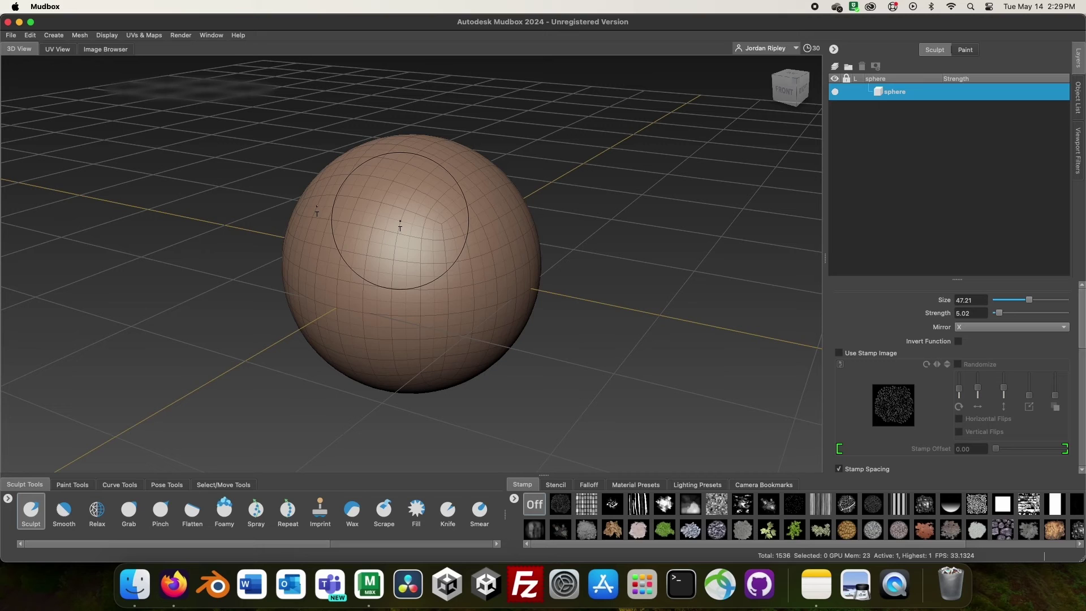
left_click(419, 229)
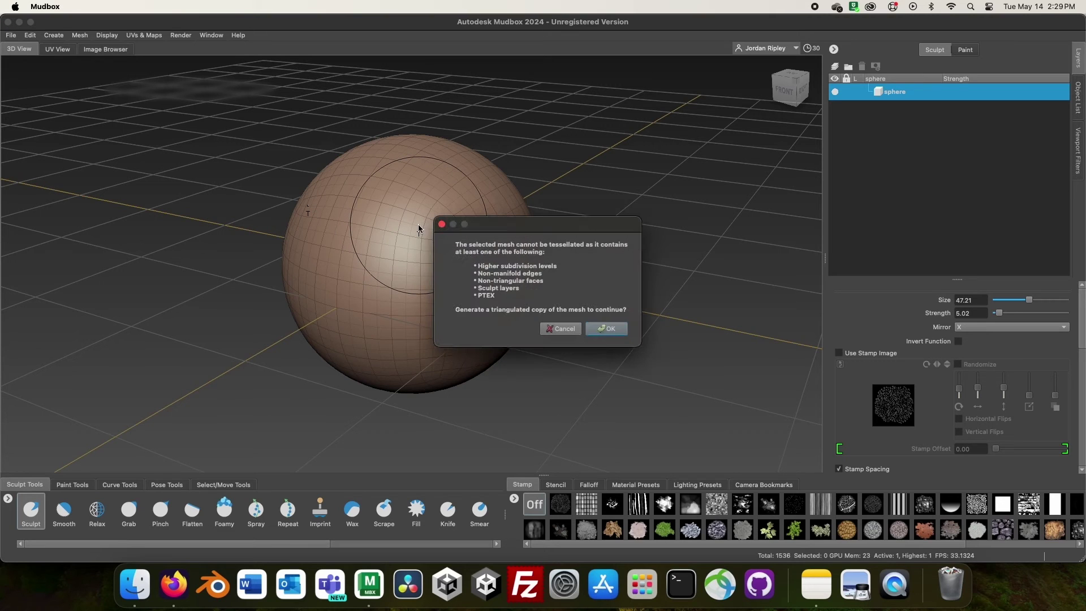
left_click(608, 330)
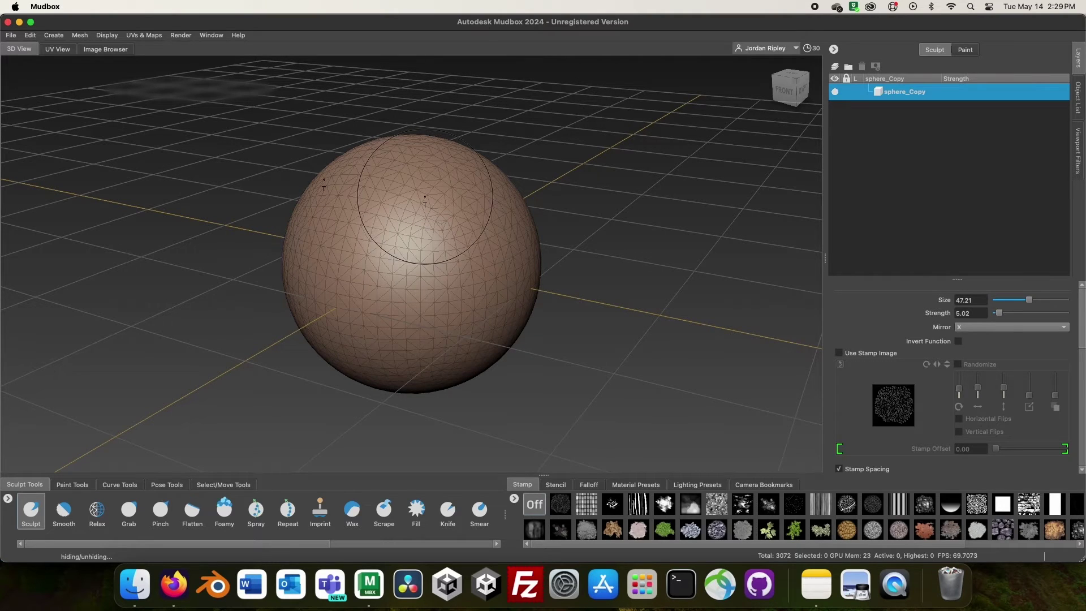
- Sculpt the sphere into a tall penguin body and smooth its surface
mouse_move(442, 209)
left_mouse_down("alt")
mouse_move(455, 297)
mouse_move(430, 294)
mouse_move(422, 318)
mouse_move(388, 246)
mouse_move(332, 223)
mouse_move(454, 189)
mouse_move(366, 369)
mouse_move(381, 264)
mouse_move(433, 253)
mouse_move(454, 265)
left_mouse_up("alt")
key("shift")
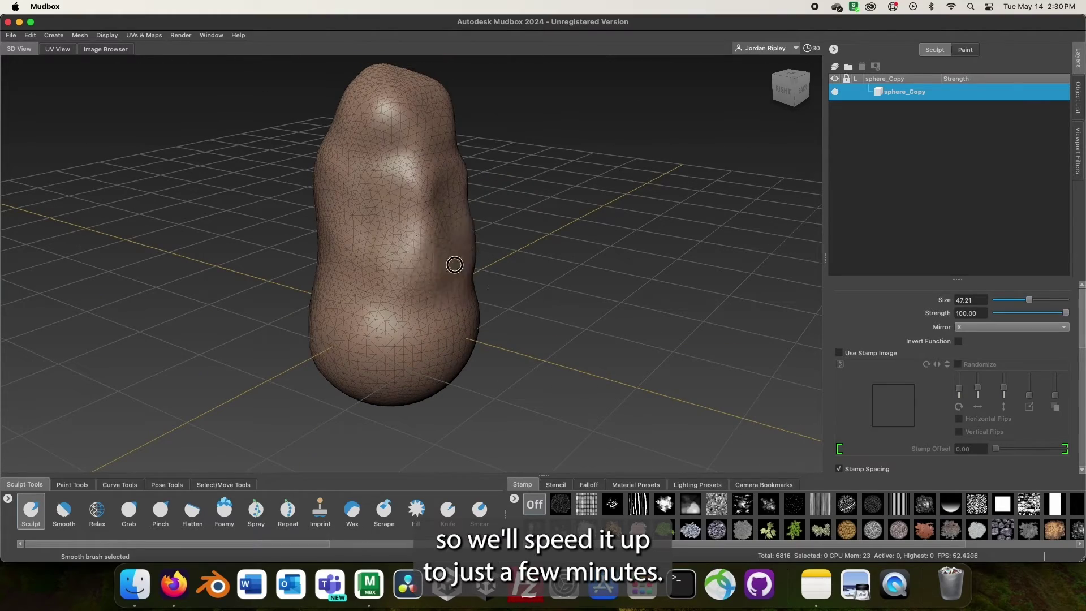
mouse_move(387, 91)
left_mouse_down()
mouse_move(501, 187)
mouse_move(474, 177)
mouse_move(373, 189)
mouse_move(375, 168)
mouse_move(339, 102)
mouse_move(337, 180)
mouse_move(307, 315)
mouse_move(403, 379)
mouse_move(378, 374)
mouse_move(328, 161)
mouse_move(420, 196)
mouse_move(440, 119)
mouse_move(274, 136)
mouse_move(381, 196)
mouse_move(338, 187)
mouse_move(395, 282)
mouse_move(379, 310)
mouse_move(416, 202)
mouse_move(385, 315)
mouse_move(551, 374)
mouse_move(545, 314)
mouse_move(463, 281)
mouse_move(477, 295)
mouse_move(398, 308)
mouse_move(425, 321)
mouse_move(528, 320)
mouse_move(464, 328)
mouse_move(444, 277)
mouse_move(458, 254)
mouse_move(473, 313)
left_mouse_up()
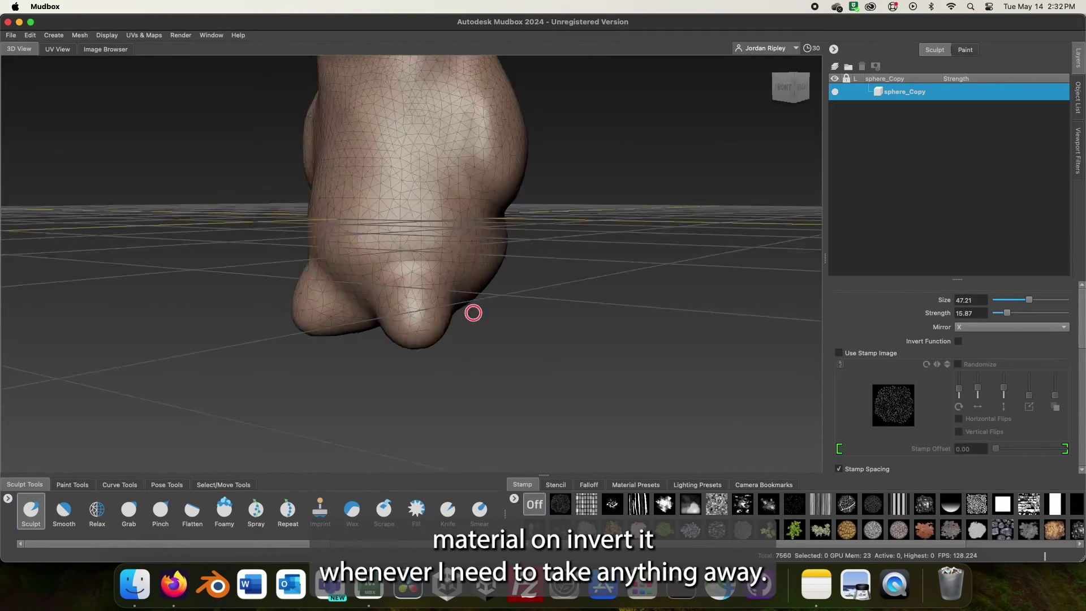
mouse_move(392, 323)
left_mouse_down("alt")
mouse_move(371, 254)
mouse_move(407, 334)
mouse_move(255, 257)
mouse_move(383, 279)
mouse_move(221, 272)
left_mouse_up("alt")
- Pull out and build up a beak protrusion on the body
left_click_drag(465, 270, 396, 227, "alt")
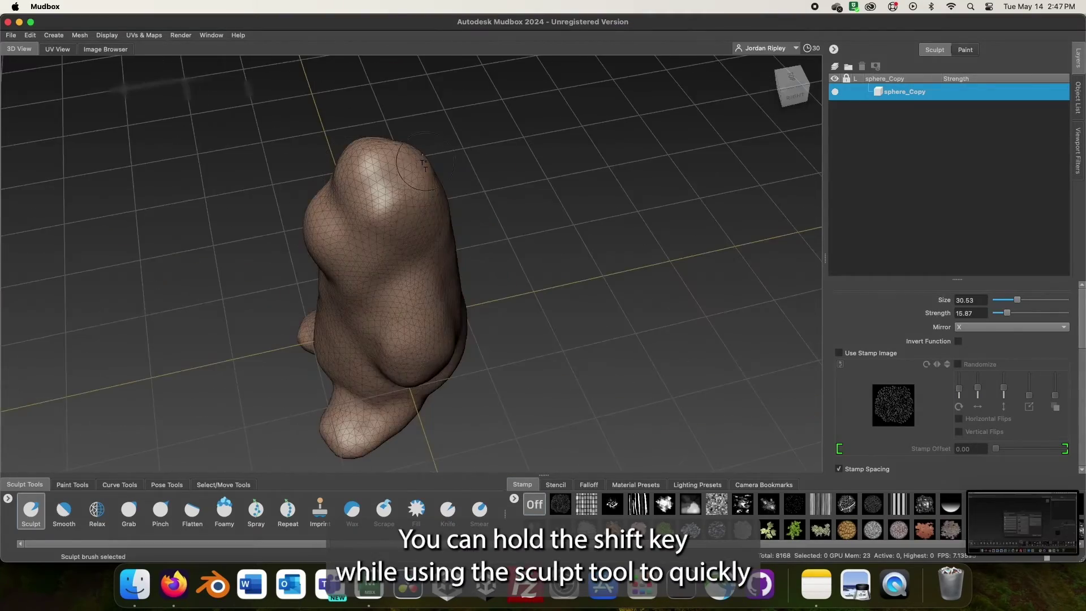
left_click_drag(339, 198, 364, 170, "alt")
mouse_move(365, 169)
right_mouse_down("alt")
mouse_move(347, 202)
mouse_move(424, 272)
right_mouse_up("alt")
mouse_move(396, 249)
left_mouse_down()
mouse_move(375, 244)
mouse_move(464, 227)
mouse_move(388, 230)
mouse_move(439, 121)
mouse_move(528, 189)
mouse_move(467, 118)
mouse_move(254, 194)
mouse_move(473, 230)
mouse_move(430, 204)
left_mouse_up()
key("shift")
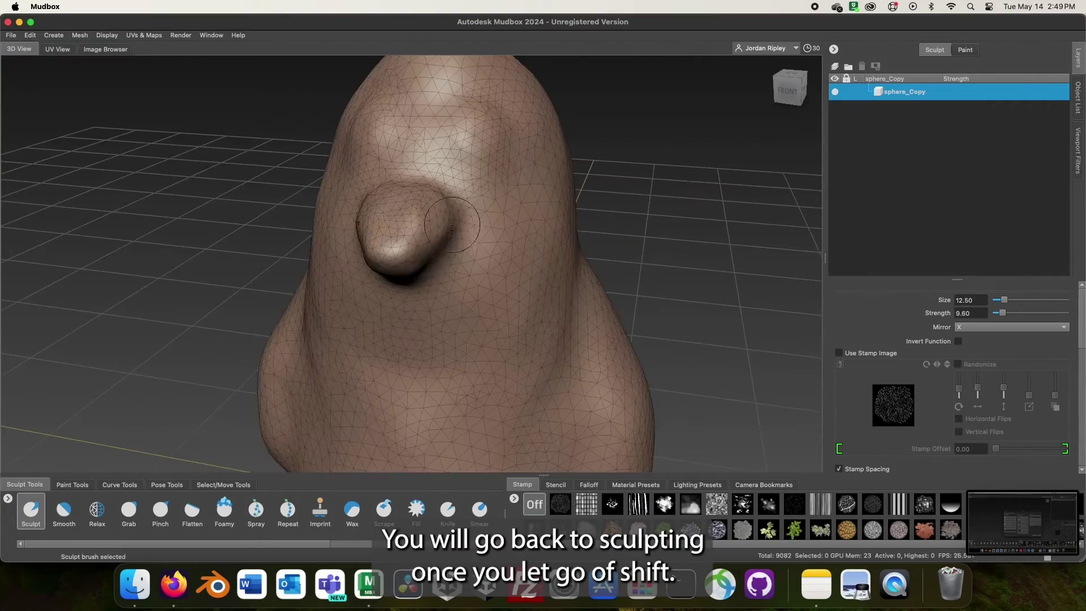
- Inspect the mirrored side bulges from the front, ready to smooth them
mouse_move(430, 204)
right_mouse_down("alt")
mouse_move(391, 180)
mouse_move(436, 266)
right_mouse_up("alt")
mouse_move(436, 267)
left_mouse_down("alt")
mouse_move(412, 364)
mouse_move(341, 357)
mouse_move(361, 266)
mouse_move(587, 283)
left_mouse_up("alt")
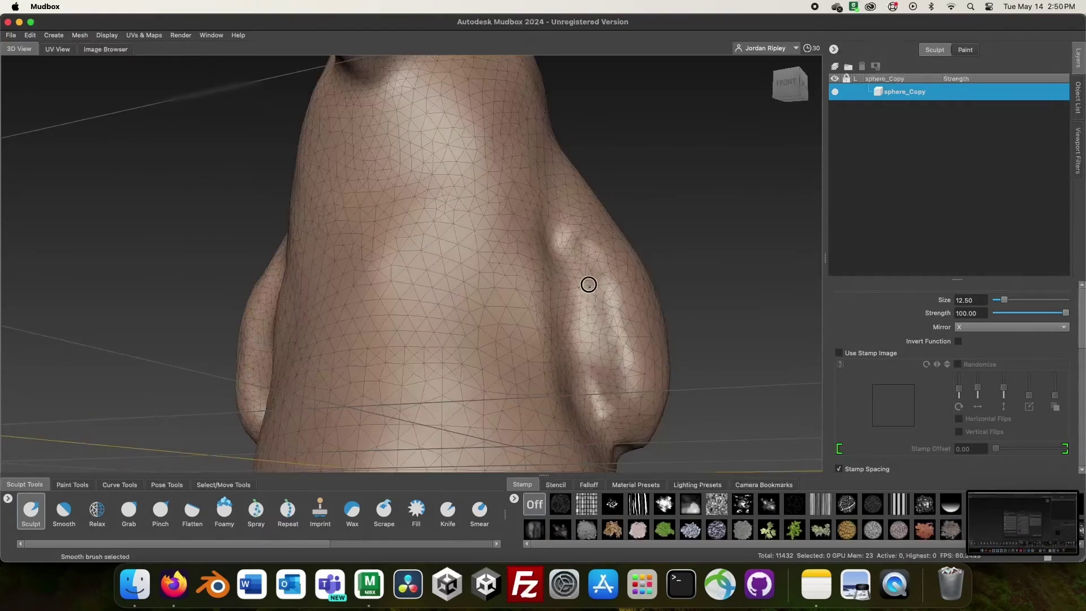
right_click_drag(587, 284, 503, 253, "alt")
mouse_move(502, 253)
left_mouse_down("alt")
mouse_move(636, 344)
mouse_move(468, 328)
mouse_move(586, 378)
mouse_move(651, 362)
mouse_move(592, 347)
mouse_move(494, 444)
mouse_move(475, 309)
mouse_move(527, 385)
left_mouse_up("alt")
key("shift")
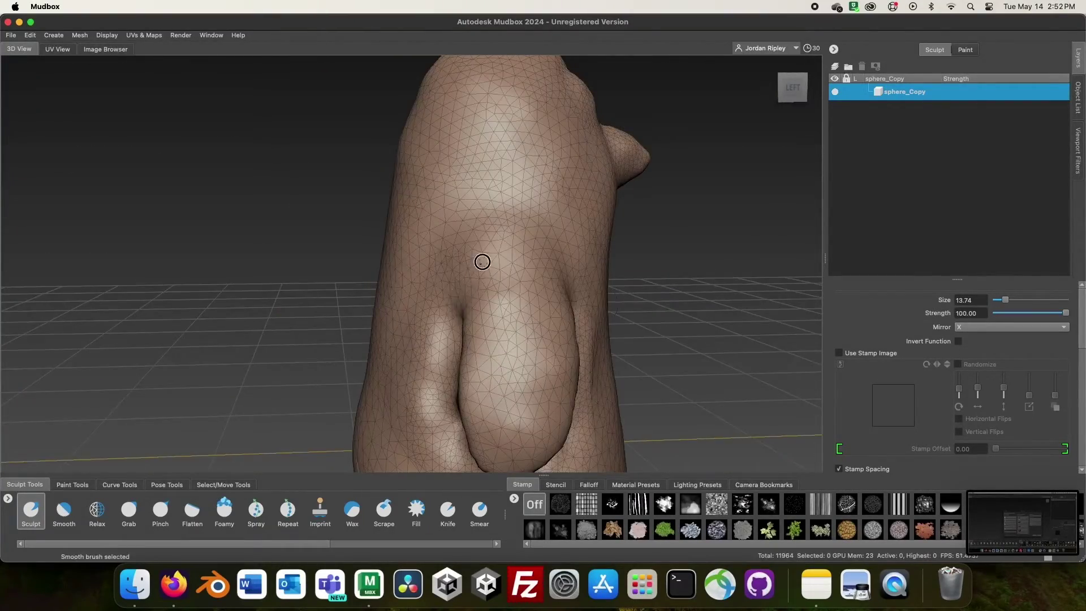
- Sculpt the bulge on the penguin's body from several close-up angles
left_click_drag(482, 262, 316, 243, "alt")
right_click_drag(315, 243, 691, 279, "alt")
left_click_drag(691, 279, 457, 221, "alt")
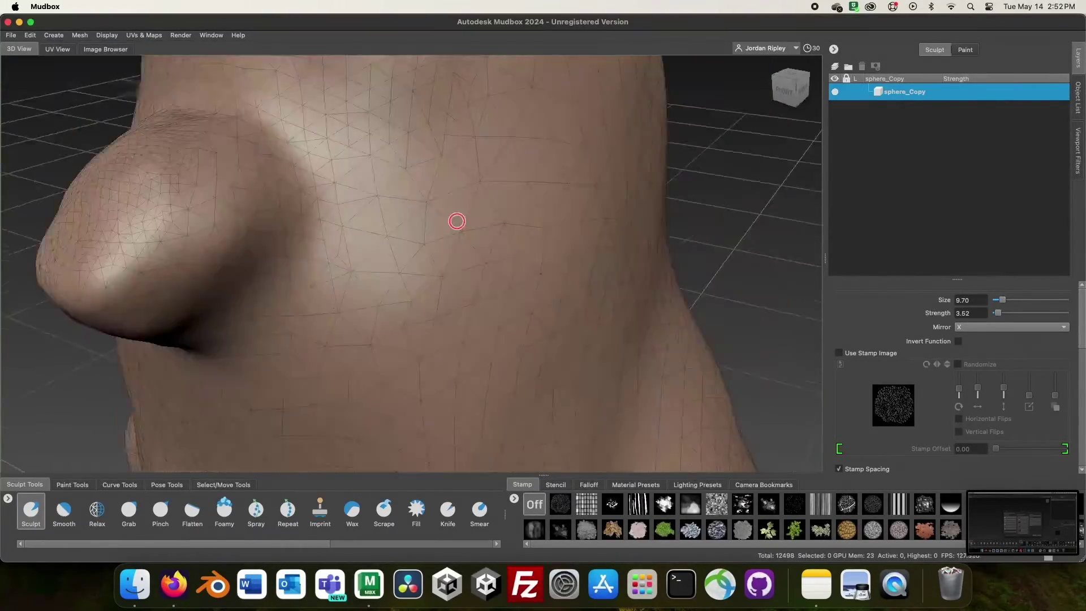
right_click_drag(457, 221, 294, 184, "alt")
left_click_drag(293, 185, 436, 272, "alt")
mouse_move(436, 272)
right_mouse_down("alt")
mouse_move(539, 311)
mouse_move(493, 317)
right_mouse_up("alt")
mouse_move(492, 317)
left_mouse_down("alt")
mouse_move(473, 347)
mouse_move(411, 390)
left_mouse_up("alt")
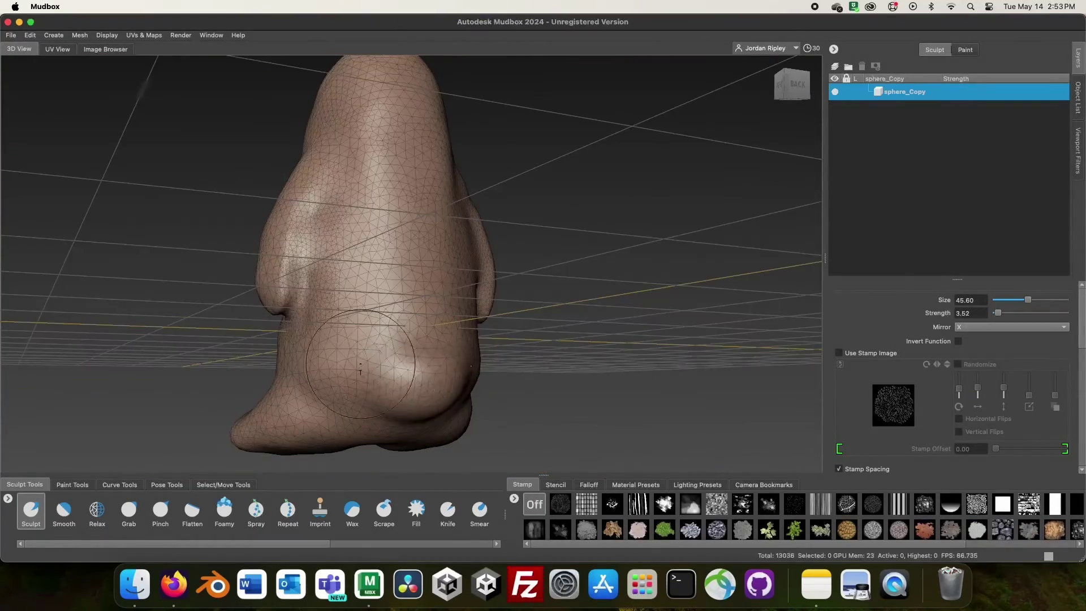
- Round out the lower body and feet, working from the back to the front
right_click_drag(439, 410, 444, 351, "alt")
left_click_drag(443, 352, 374, 362, "alt")
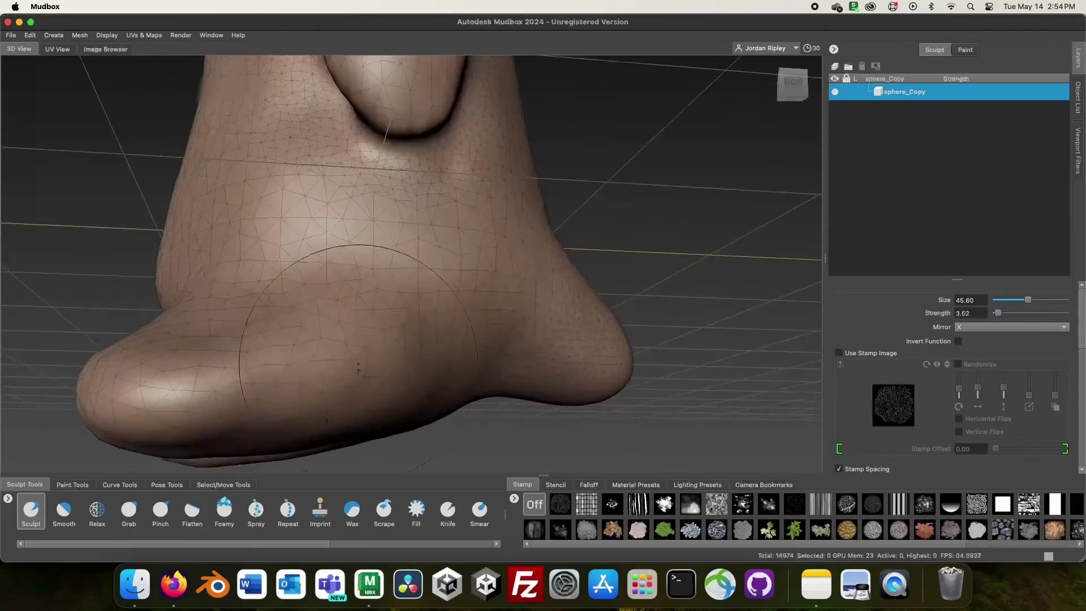
right_click_drag(373, 362, 589, 407, "alt")
left_click_drag(589, 407, 460, 316, "alt")
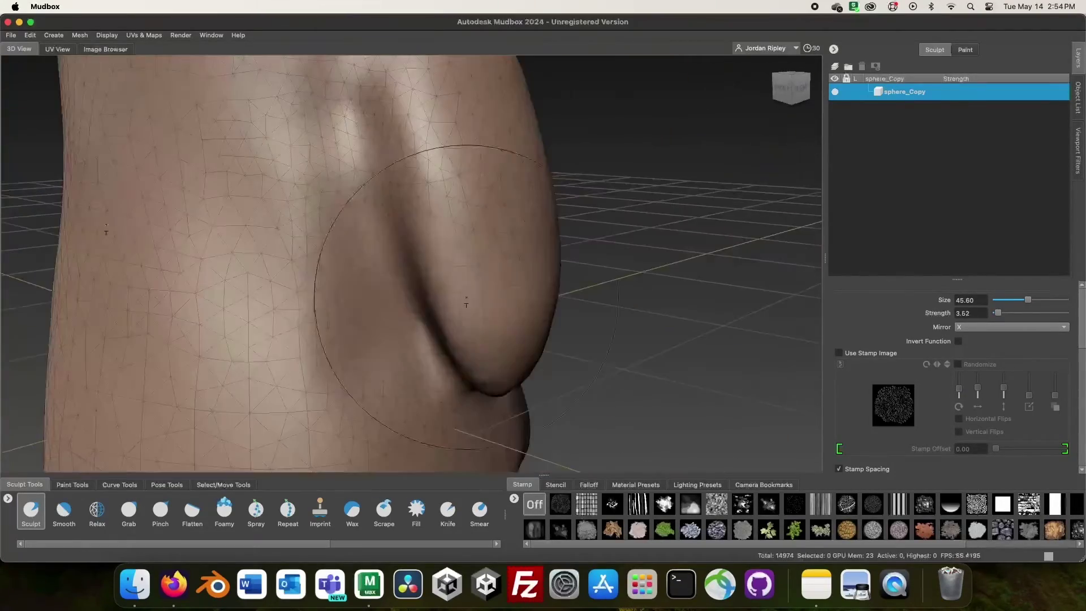
right_click_drag(460, 315, 328, 248, "alt")
left_click_drag(327, 247, 544, 247, "alt")
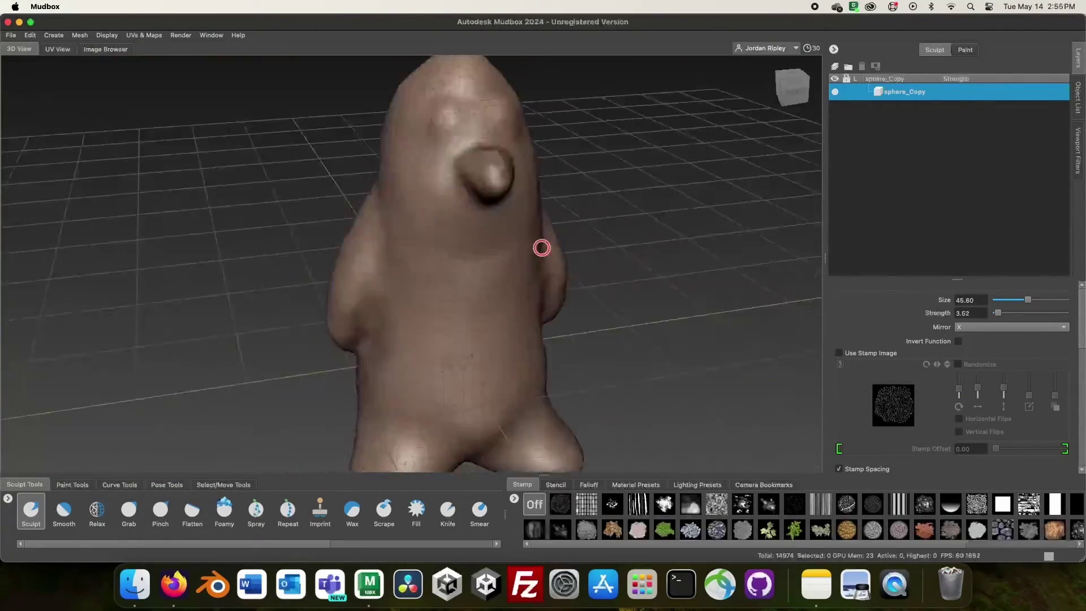
right_click_drag(543, 247, 404, 182, "alt")
left_click_drag(433, 215, 413, 152, "alt")
mouse_move(422, 209)
left_mouse_down("alt")
mouse_move(432, 201)
mouse_move(466, 228)
mouse_move(478, 221)
mouse_move(482, 240)
mouse_move(391, 211)
left_mouse_up("alt")
- Invert the Sculpt brush to carve the beak, then smooth the body-side creases
key("ctrl")
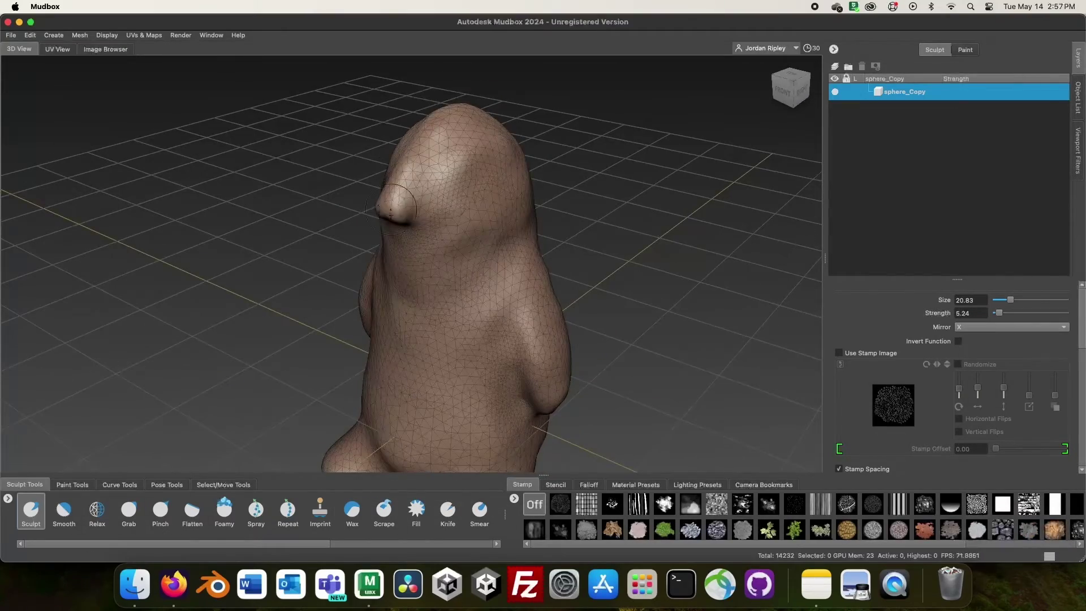
left_click_drag(489, 182, 511, 179, "alt")
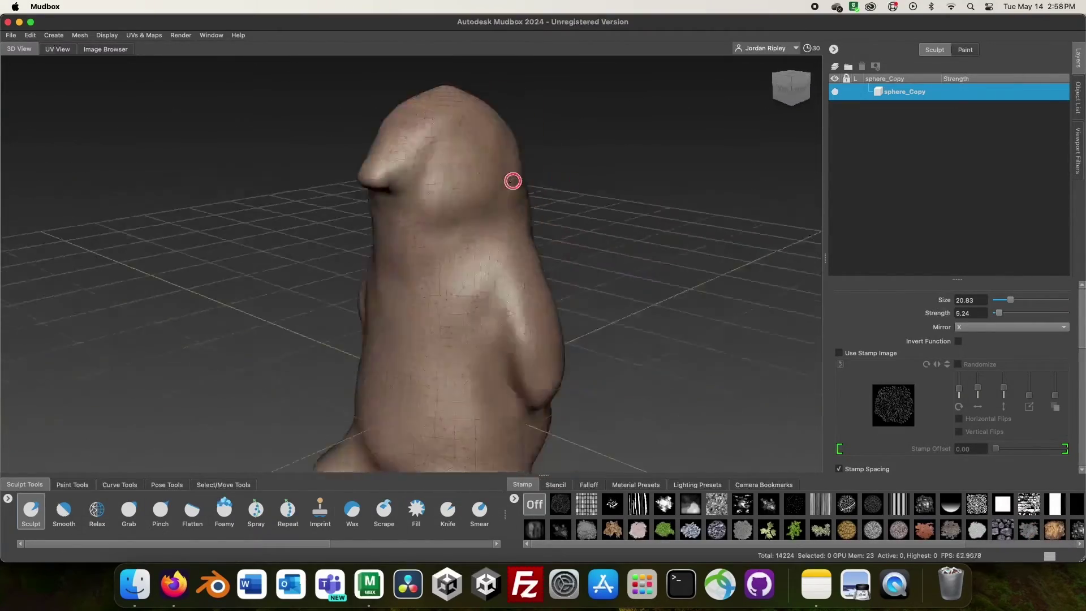
scroll(368, 237, "up", 3)
left_click_drag(367, 238, 572, 137, "alt")
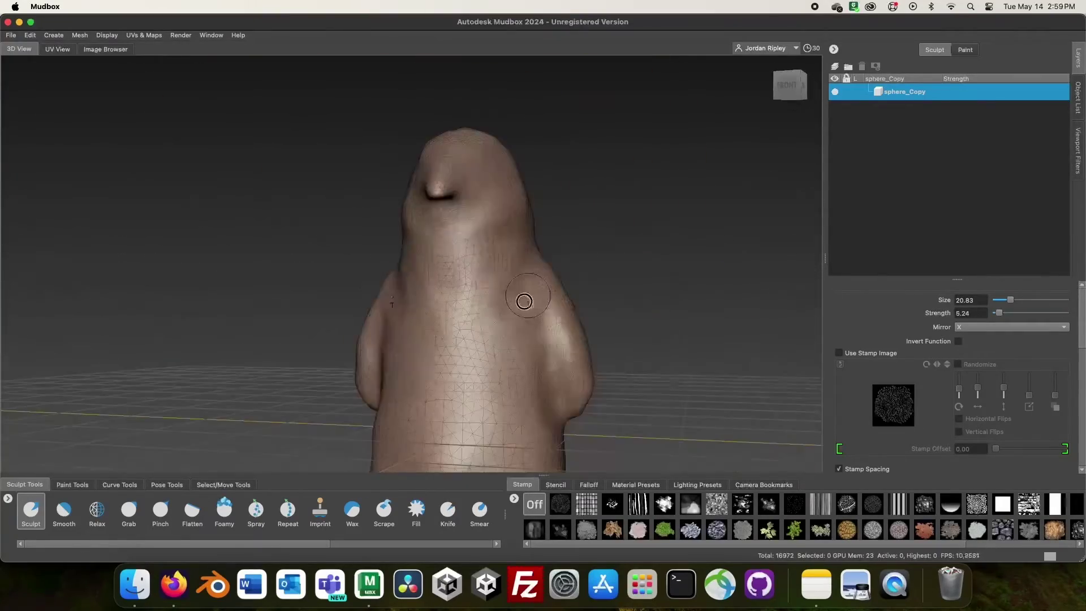
left_click_drag(521, 300, 573, 447, "alt")
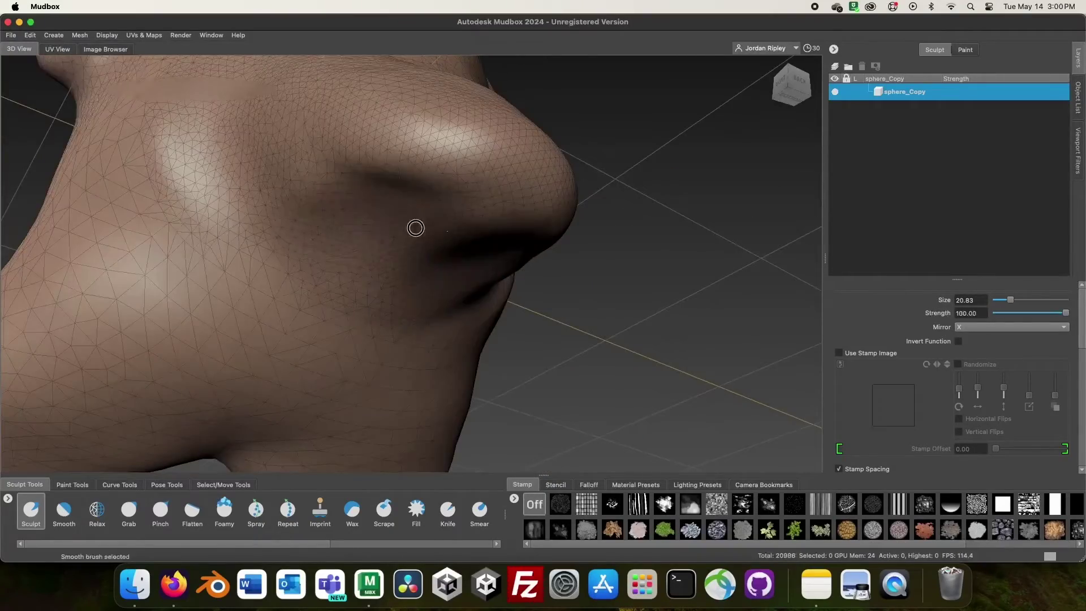
left_click_drag(415, 226, 481, 228, "alt")
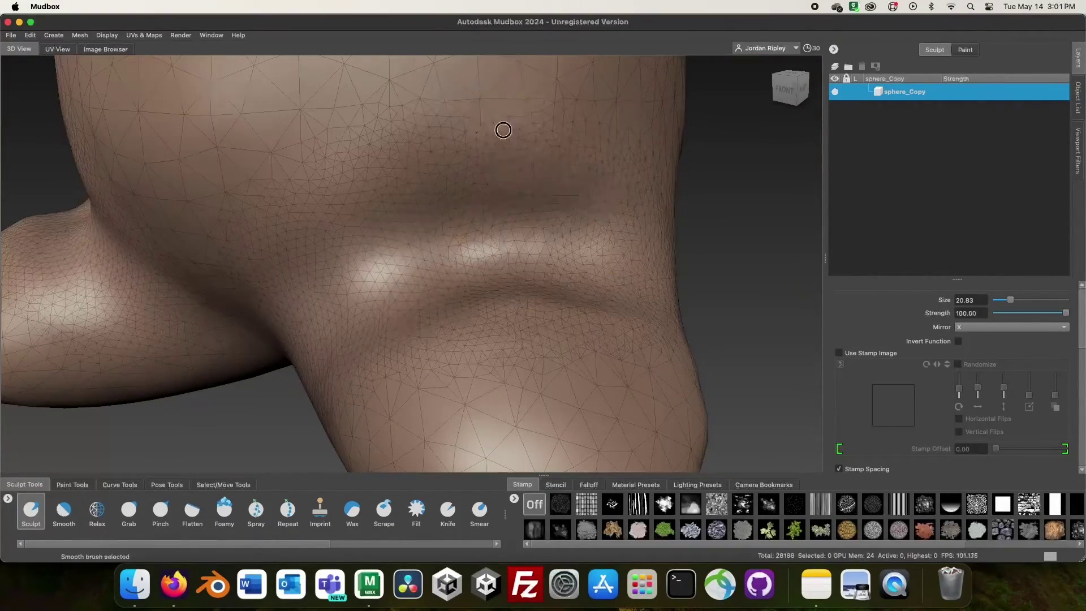
left_click_drag(497, 126, 470, 286, "alt")
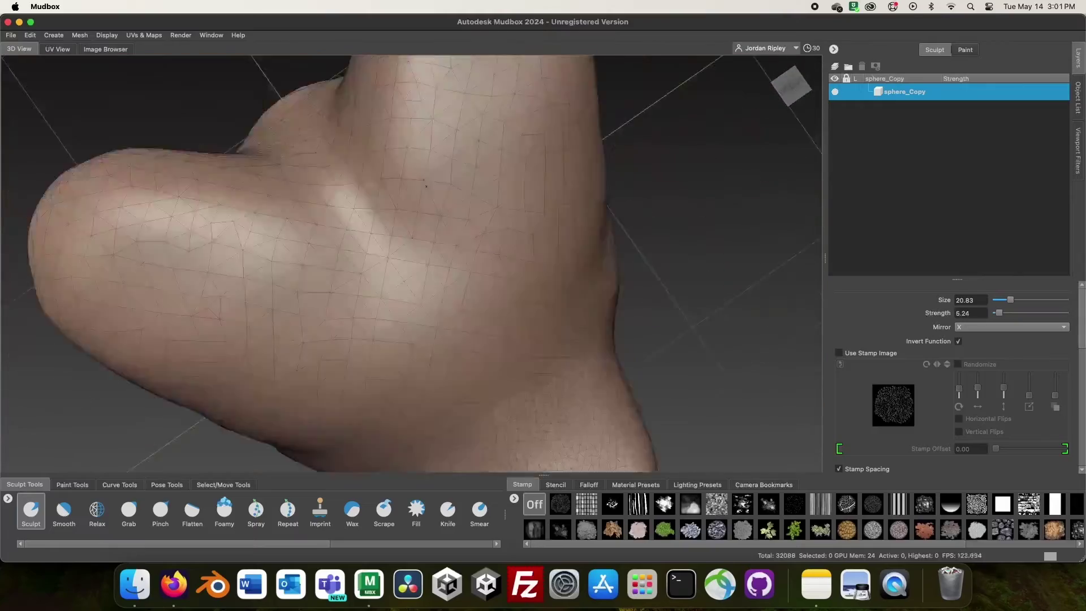
left_click_drag(430, 243, 417, 262, "alt")
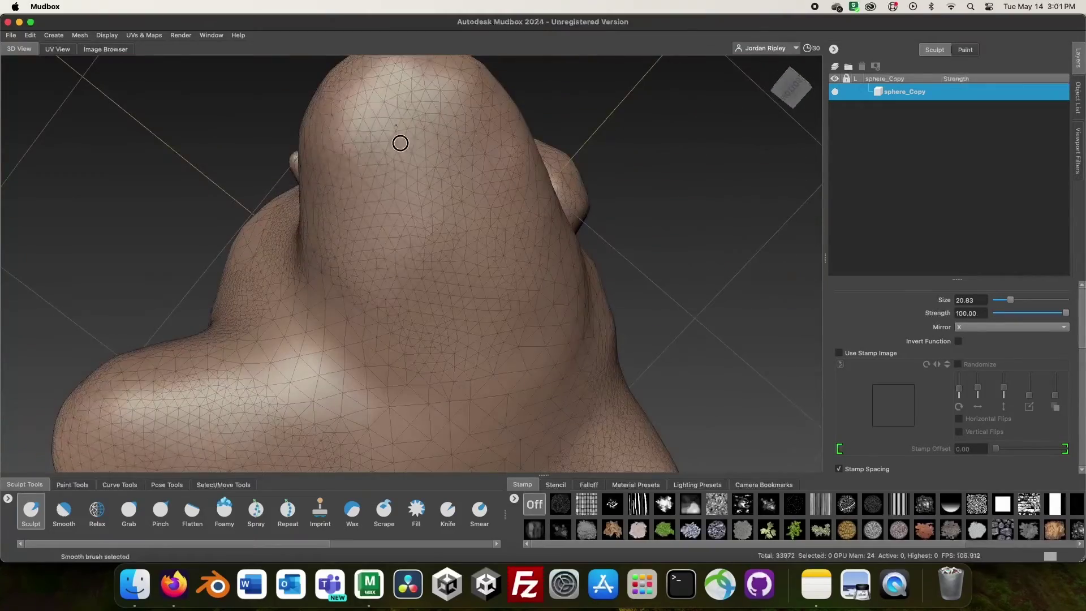
left_click_drag(400, 140, 385, 219, "alt")
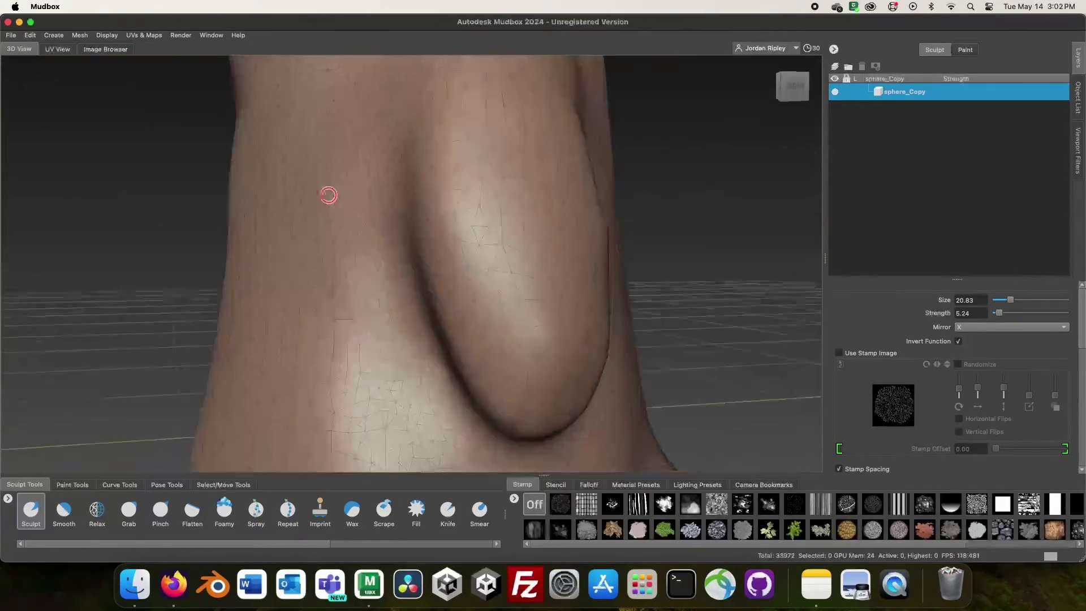
left_click_drag(330, 194, 396, 254, "alt")
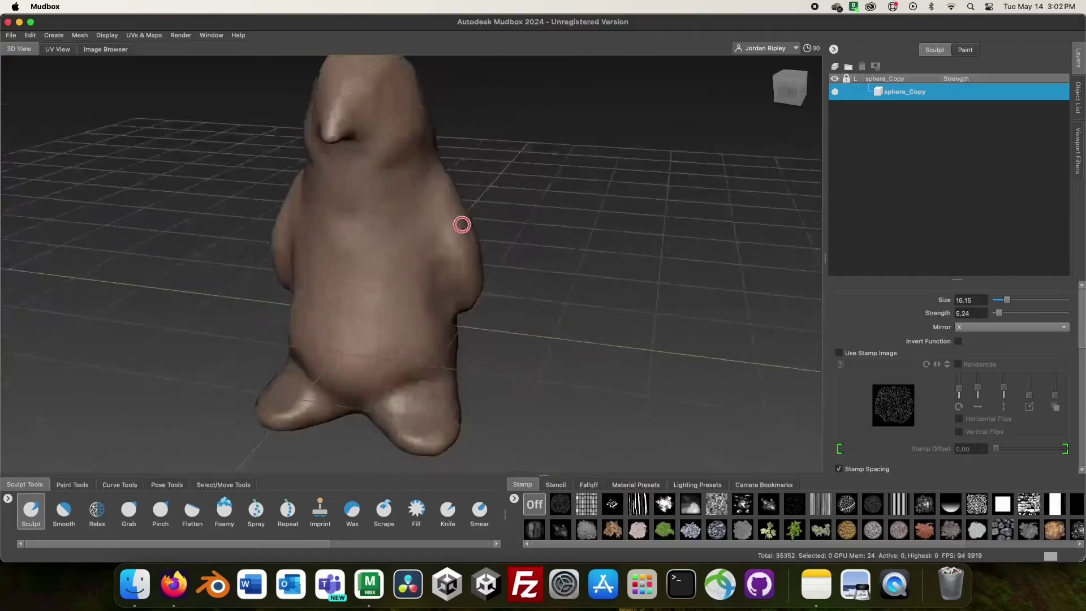
mouse_move(461, 223)
left_mouse_down("alt")
mouse_move(442, 390)
mouse_move(331, 371)
left_mouse_up("alt")
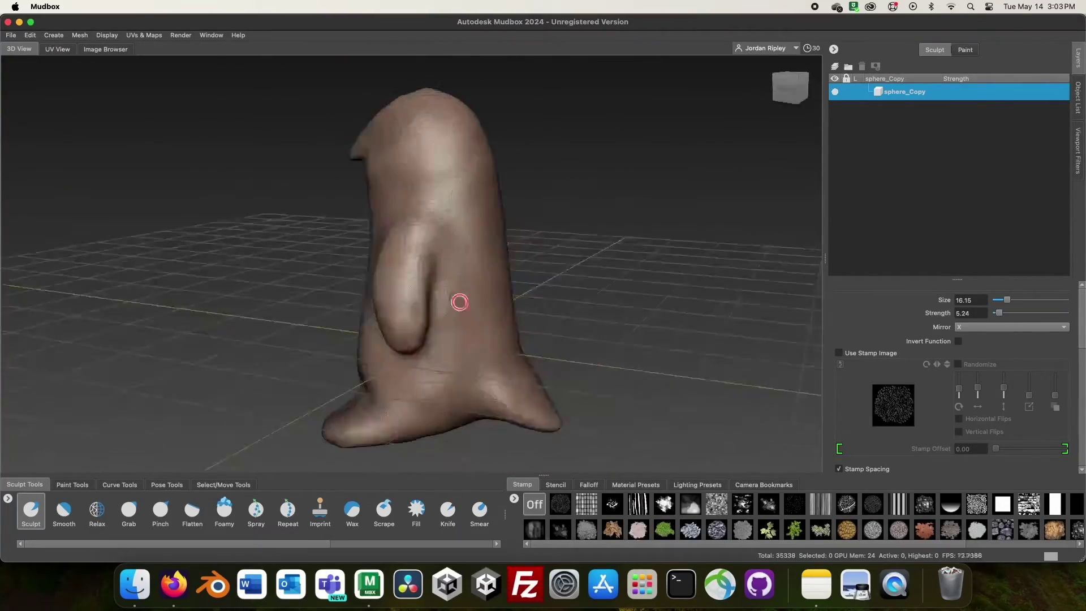
- Pull three toes out of the penguin's foot with a small Sculpt brush
left_click_drag(461, 303, 439, 311, "alt")
right_click_drag(439, 310, 381, 323, "alt")
left_click_drag(381, 322, 351, 158, "alt")
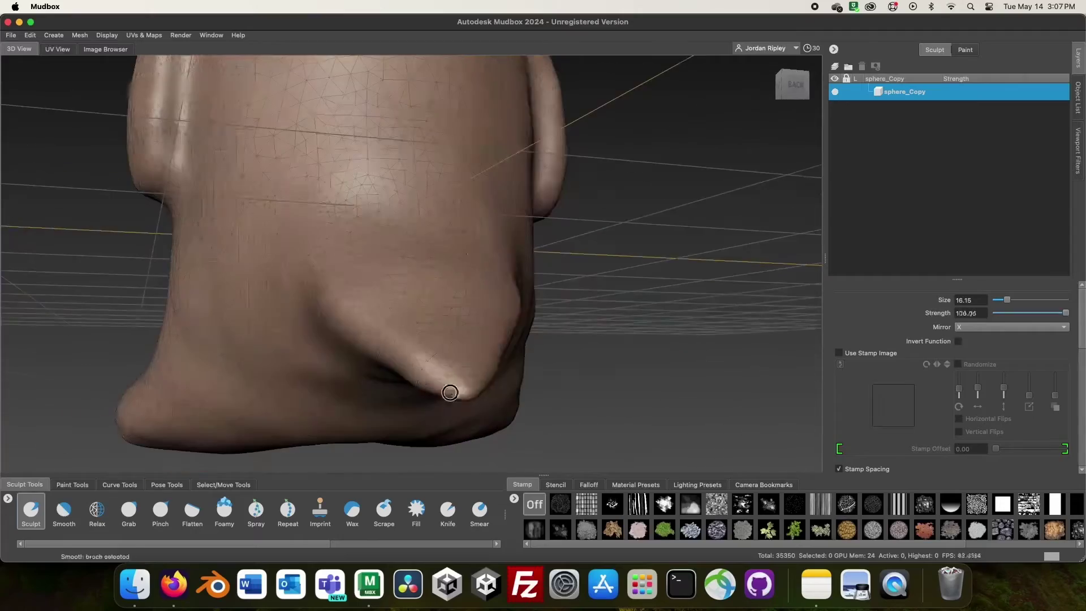
right_click_drag(448, 388, 406, 413, "alt")
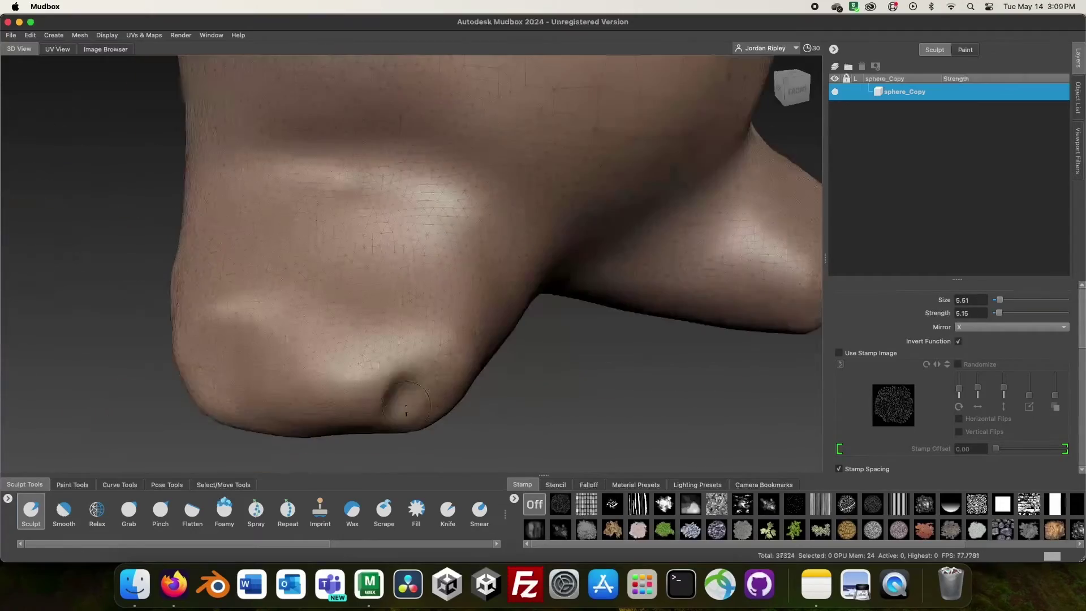
right_click_drag(279, 440, 362, 340, "alt")
mouse_move(362, 339)
left_mouse_down("alt")
mouse_move(417, 304)
mouse_move(473, 332)
mouse_move(332, 356)
left_mouse_up("alt")
key("shift")
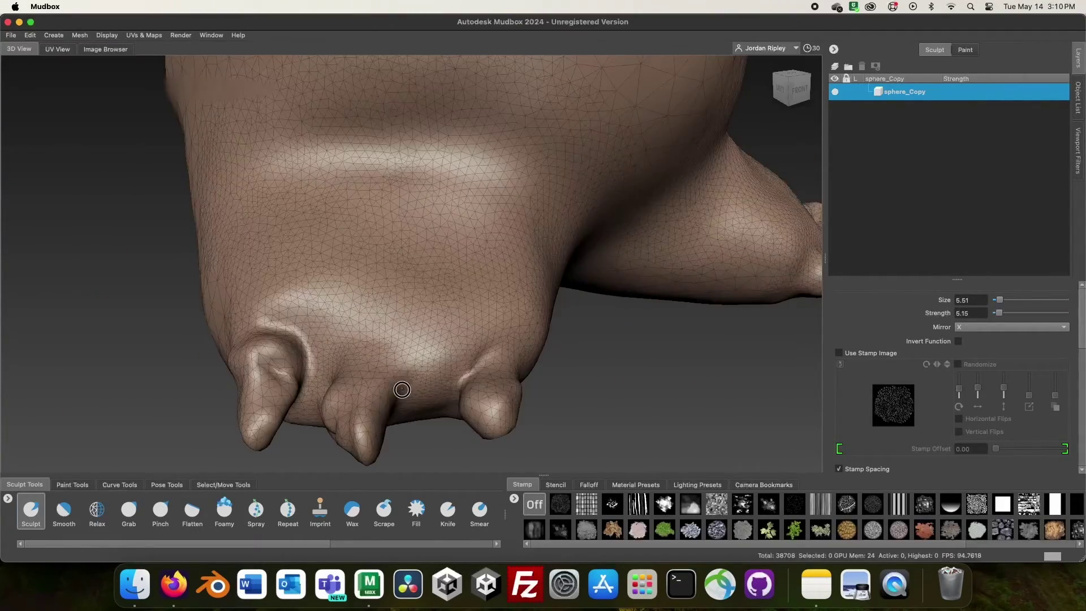
left_click_drag(367, 295, 393, 276, "alt")
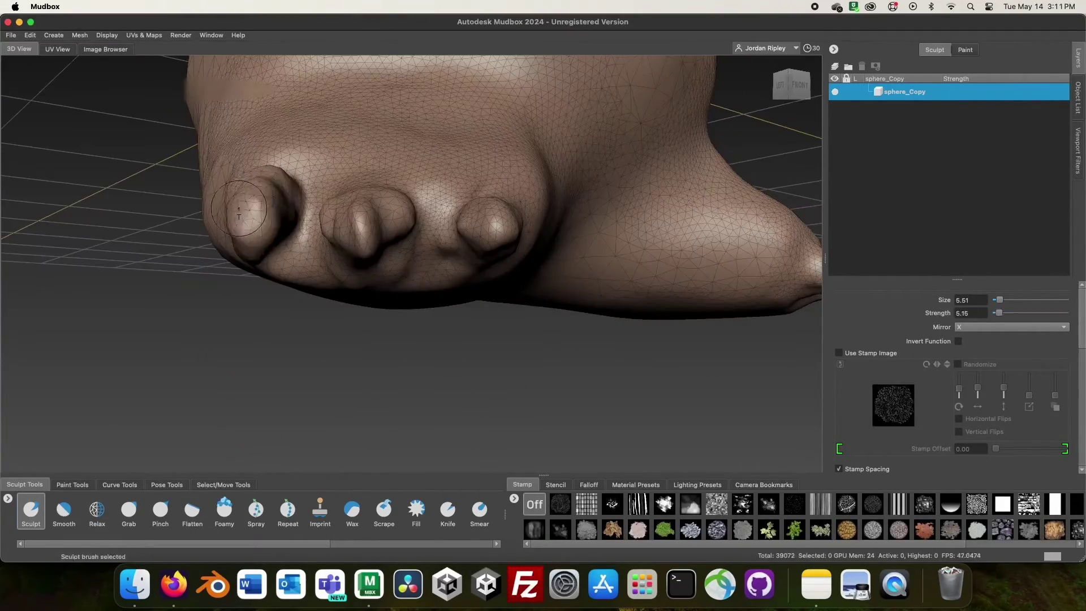
- Shift-smooth the three toes into rounded shapes, checking them from below
left_click_drag(239, 215, 357, 326, "alt")
key("shift")
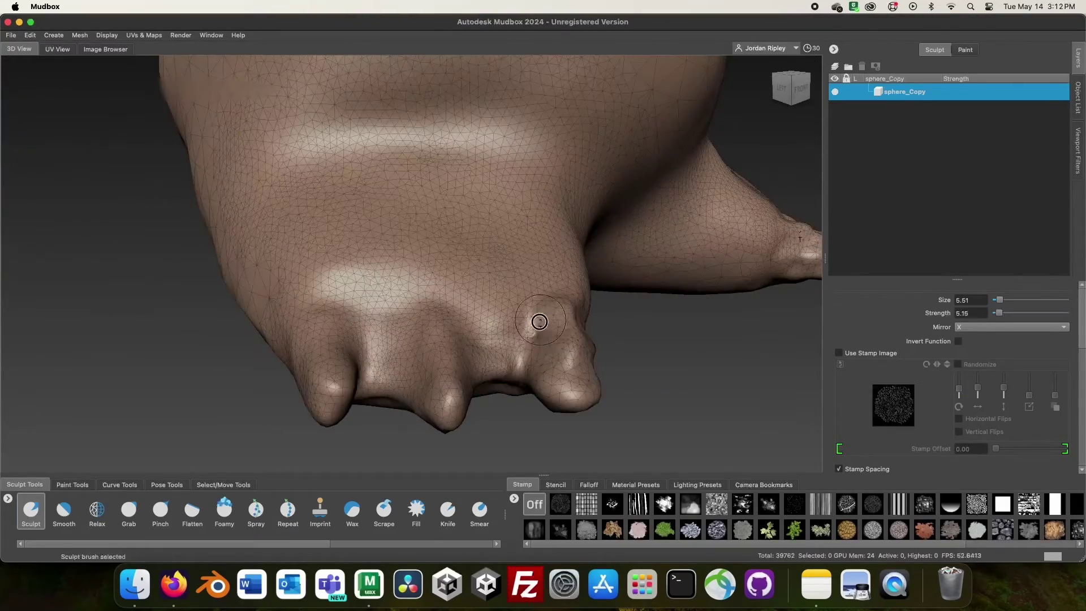
mouse_move(540, 322)
left_mouse_down("alt")
mouse_move(447, 369)
mouse_move(425, 220)
mouse_move(350, 279)
mouse_move(491, 347)
left_mouse_up("alt")
key("shift")
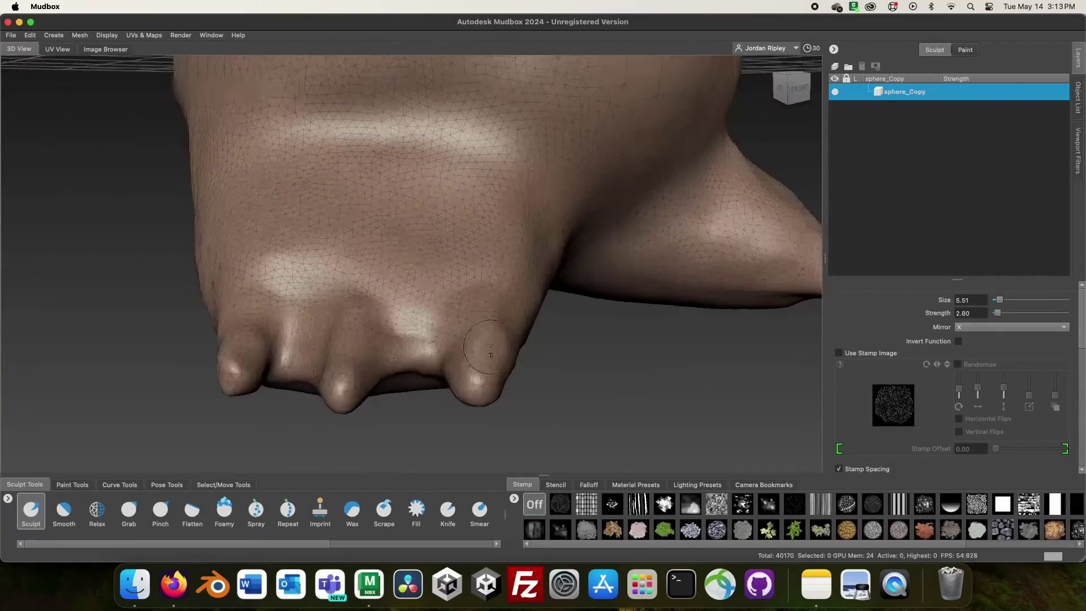
mouse_move(426, 371)
left_mouse_down("alt")
mouse_move(351, 317)
mouse_move(281, 400)
left_mouse_up("alt")
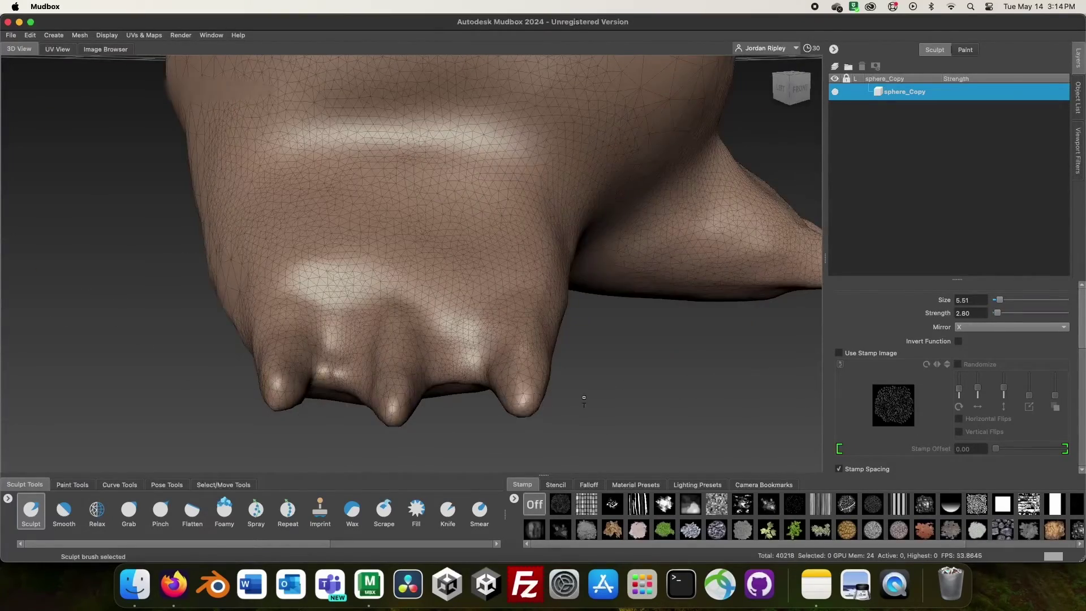
left_click_drag(584, 398, 420, 397, "alt")
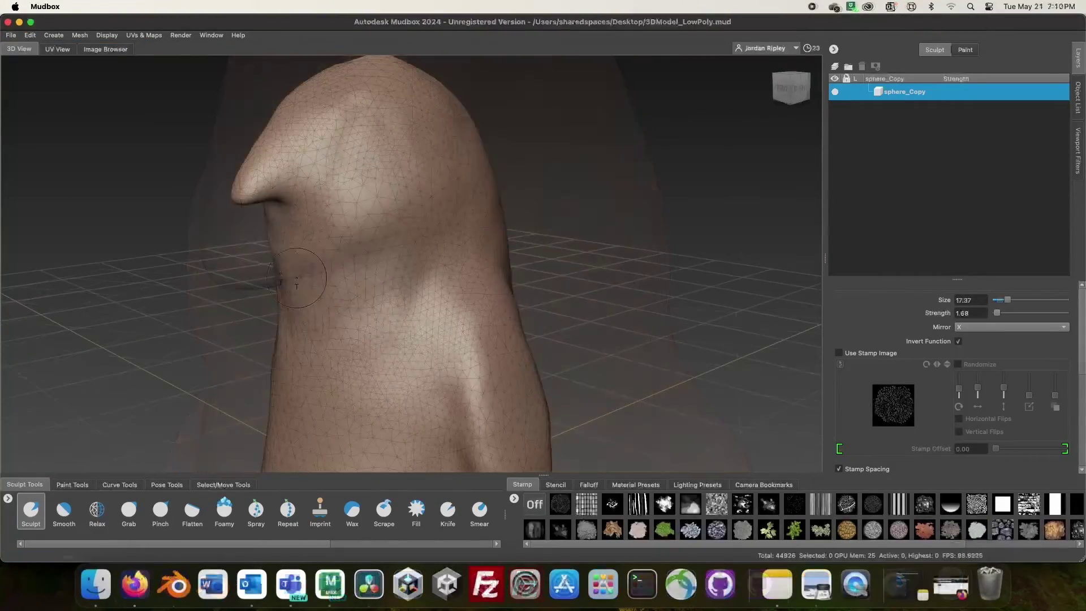
- Shift-smooth the foot and body side, then review the whole 45458-face penguin
left_click_drag(420, 336, 423, 141, "alt")
mouse_move(416, 327)
left_mouse_down("alt")
mouse_move(444, 301)
mouse_move(456, 354)
mouse_move(419, 299)
mouse_move(436, 232)
mouse_move(432, 296)
mouse_move(364, 352)
mouse_move(467, 182)
mouse_move(447, 238)
mouse_move(422, 213)
mouse_move(444, 300)
mouse_move(409, 158)
mouse_move(497, 231)
mouse_move(543, 194)
mouse_move(452, 211)
mouse_move(531, 184)
mouse_move(466, 128)
mouse_move(460, 152)
left_mouse_up("alt")
key("shift")
right_click_drag(460, 153, 354, 214, "alt")
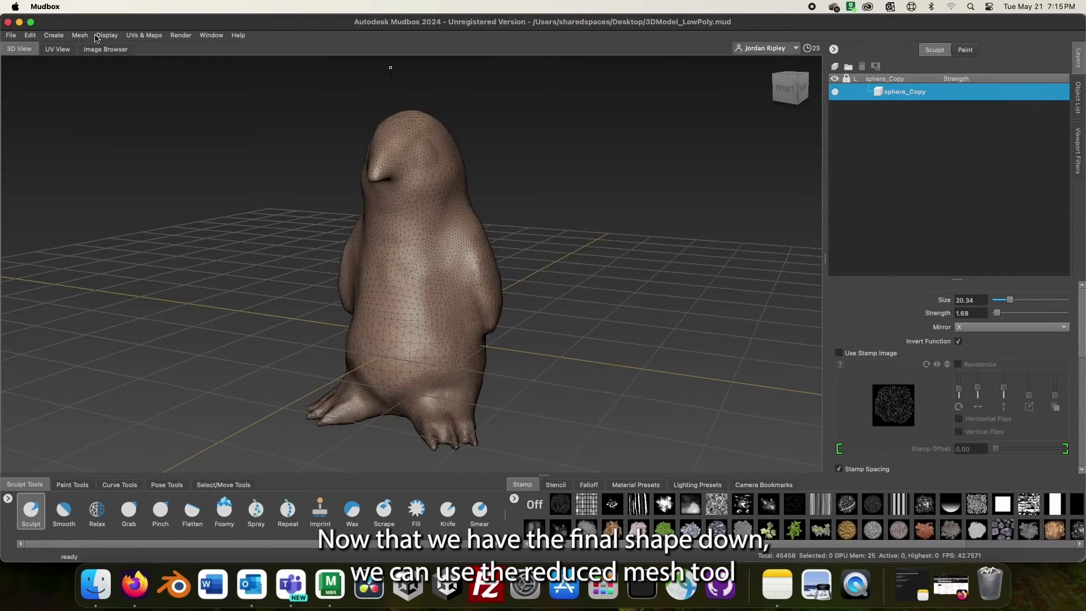
- Reduce the penguin mesh by 67% to create the 15,000-face sphere_Copy-reduced
left_click(80, 35)
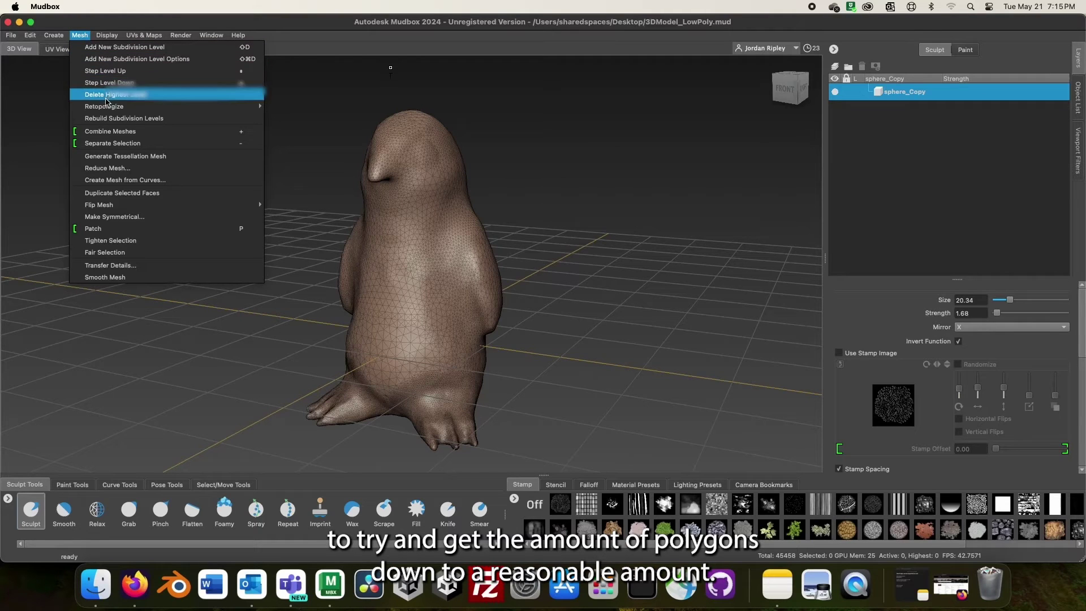
left_click(123, 168)
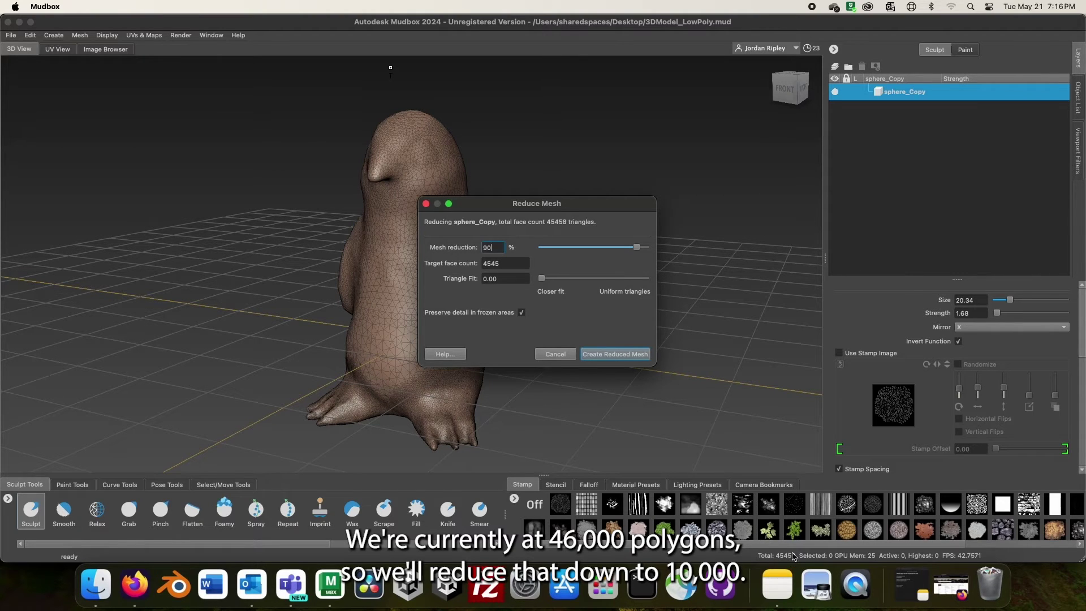
left_click(637, 247)
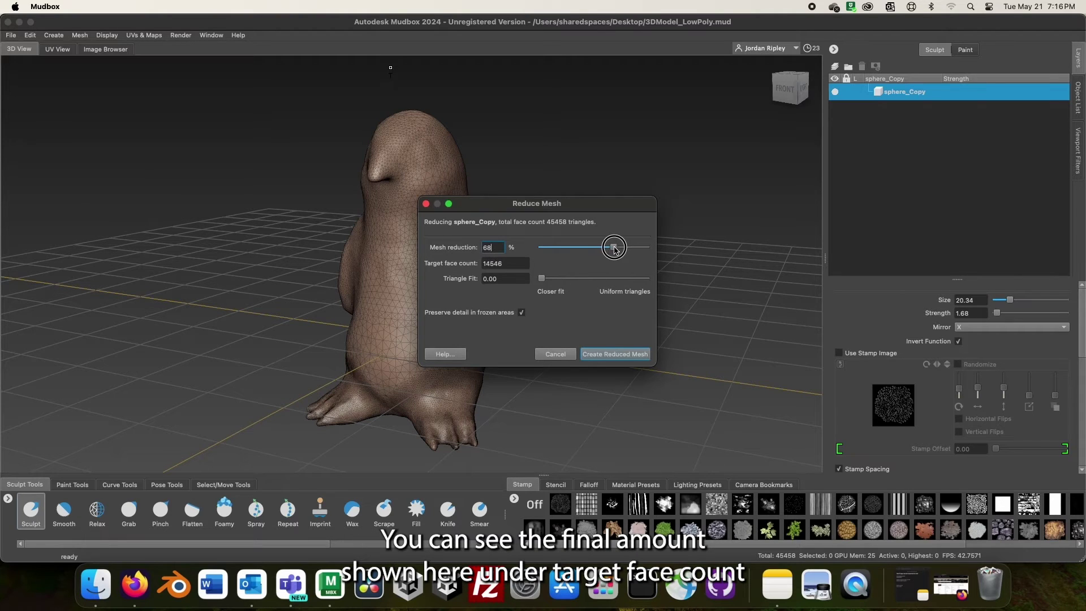
left_click_drag(600, 249, 594, 249)
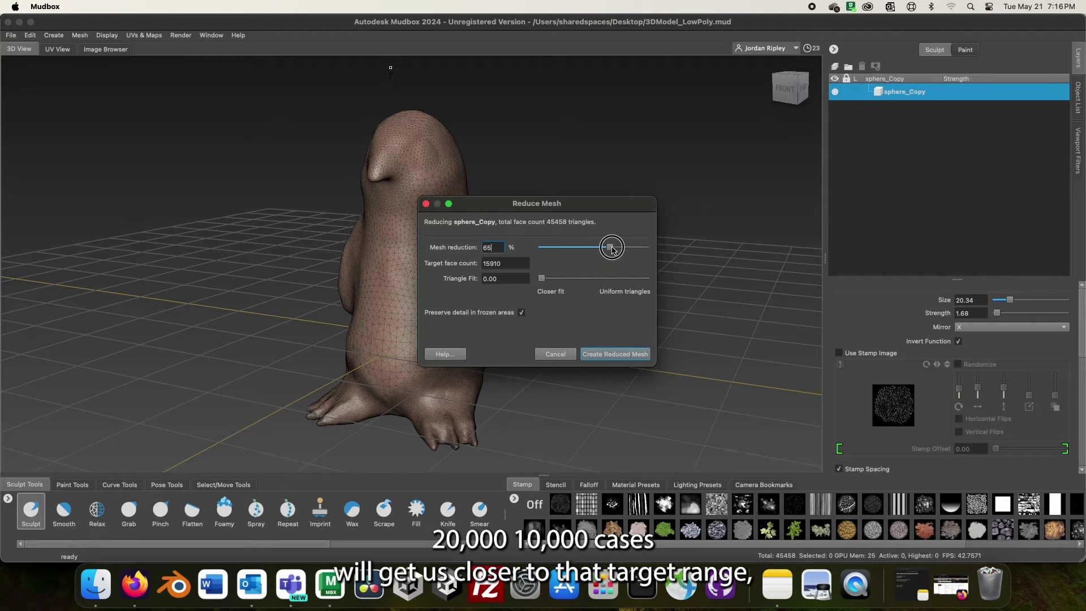
left_click_drag(613, 250, 615, 250)
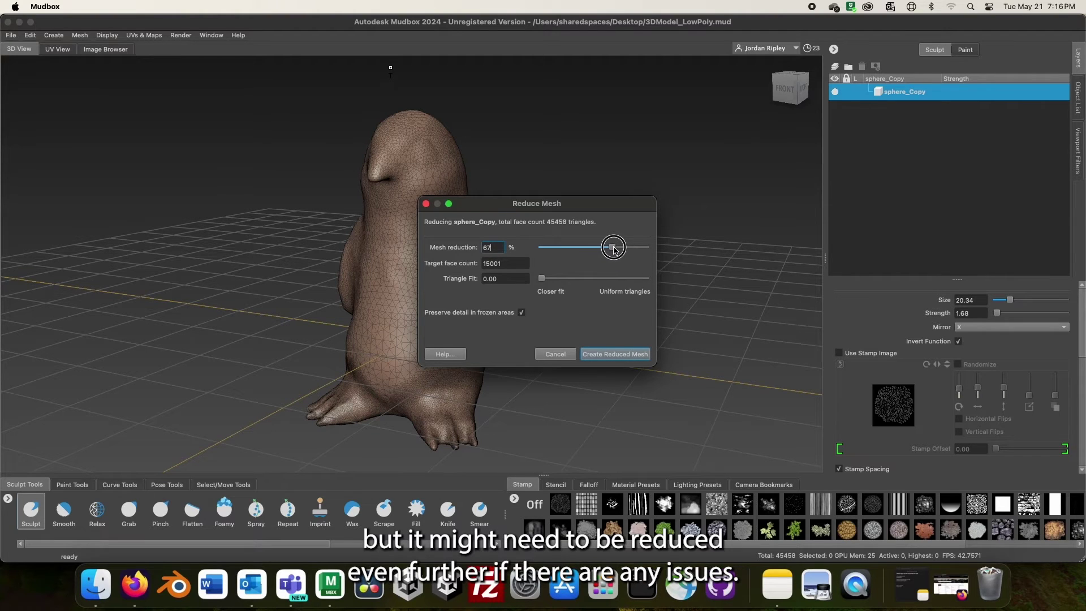
left_click(606, 355)
mouse_move(582, 323)
left_mouse_down("alt")
mouse_move(473, 308)
mouse_move(718, 315)
mouse_move(408, 311)
mouse_move(635, 310)
mouse_move(590, 313)
left_mouse_up("alt")
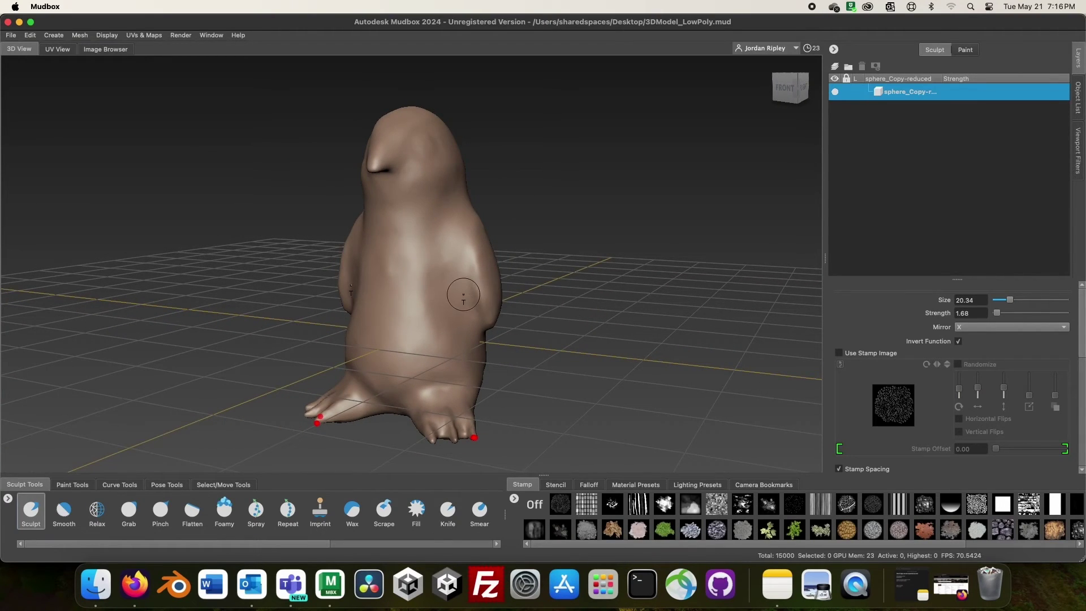
left_click(83, 35)
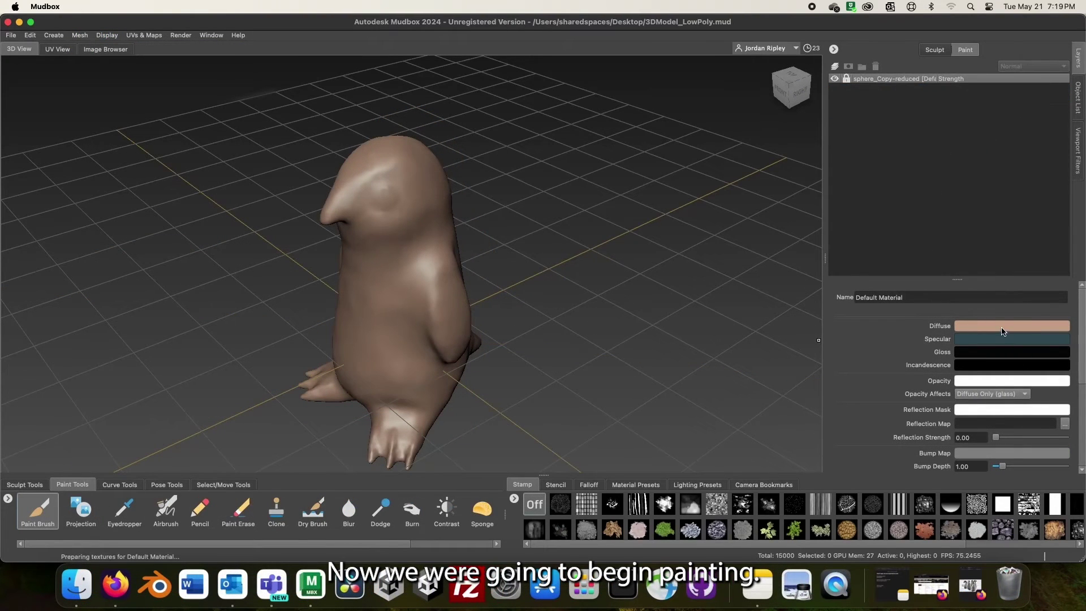
- Set the Diffuse base colour to light grey and add the new Paint Layer 1
left_click(1003, 331)
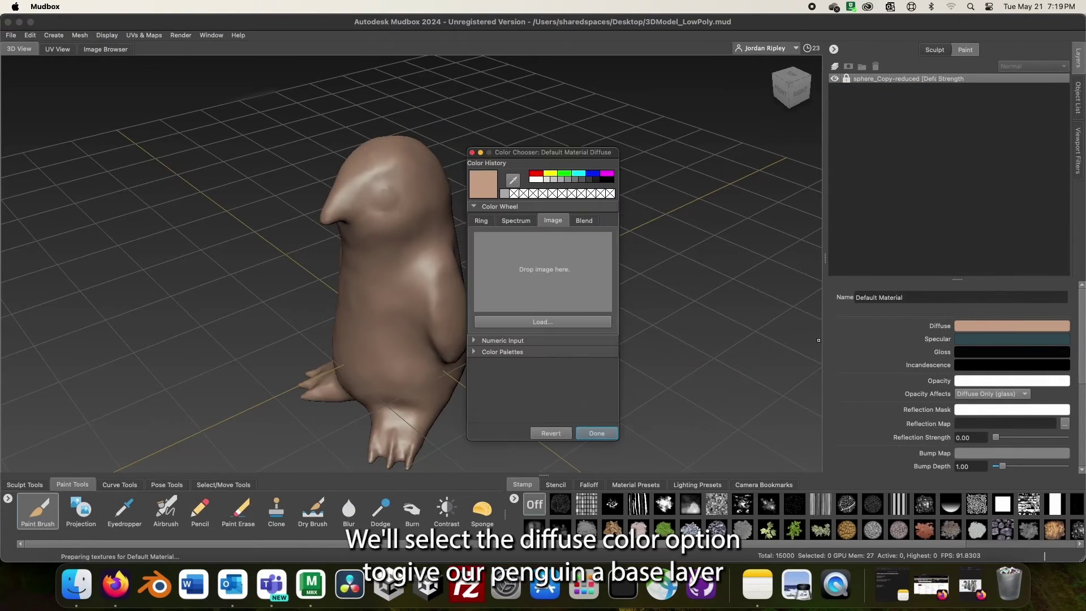
left_click(558, 180)
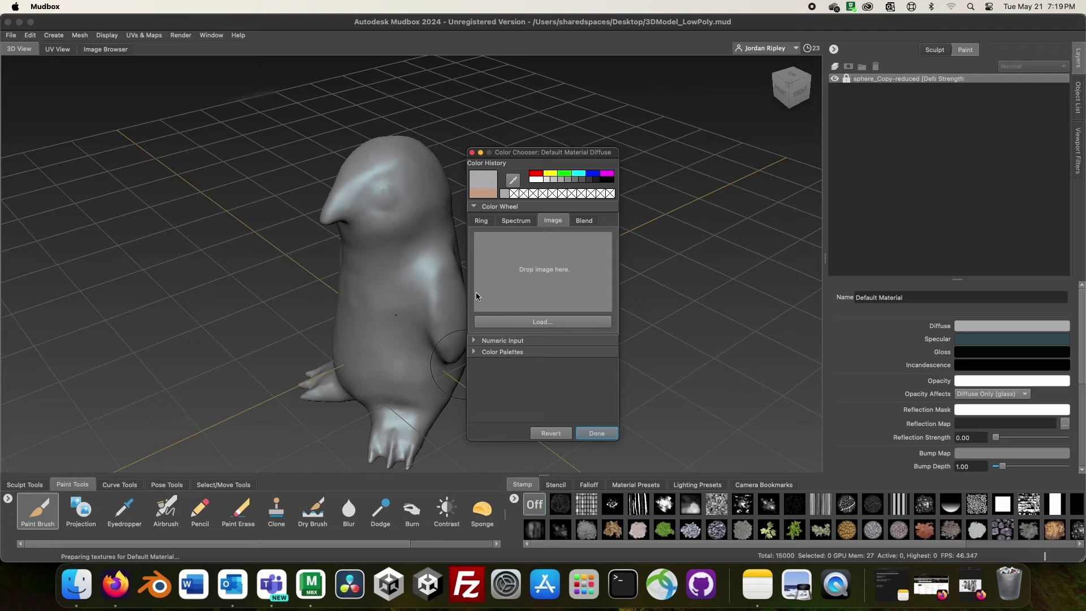
left_click(570, 180)
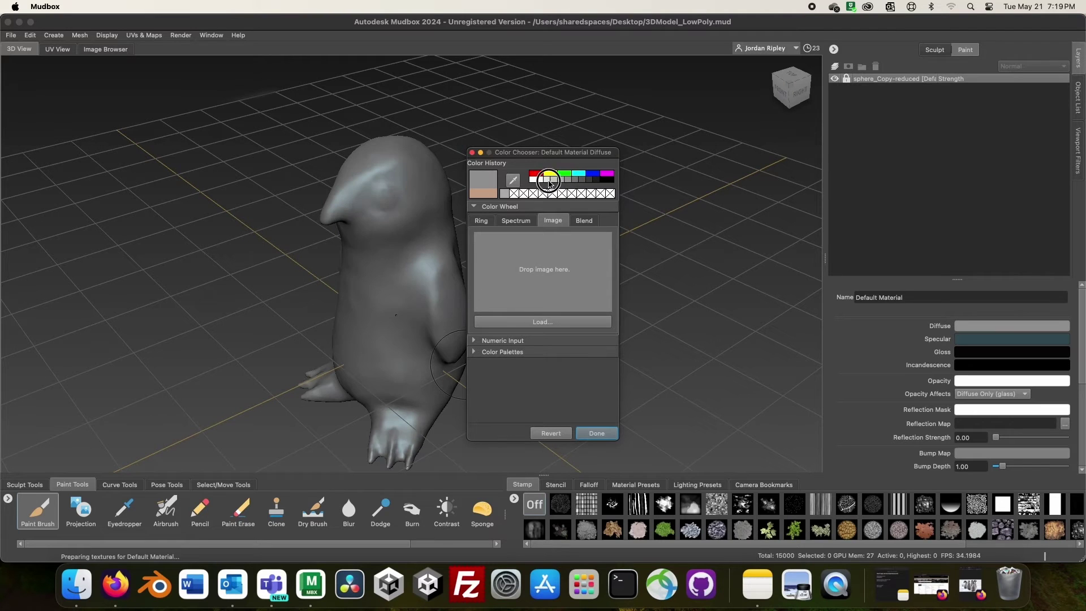
left_click(549, 181)
left_click(555, 181)
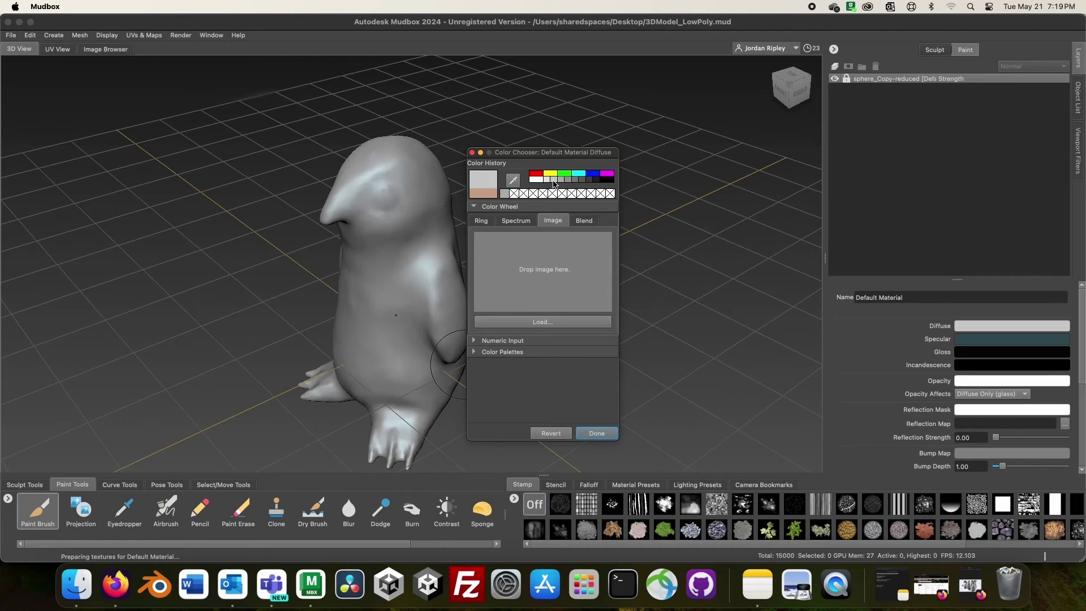
left_click(599, 434)
right_click(967, 133)
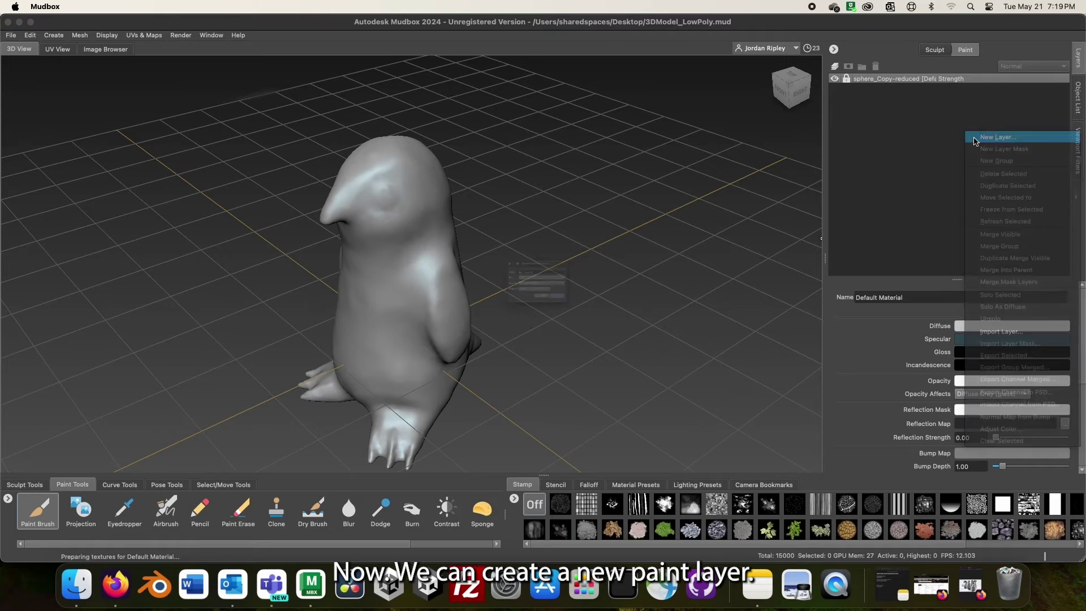
left_click(585, 322)
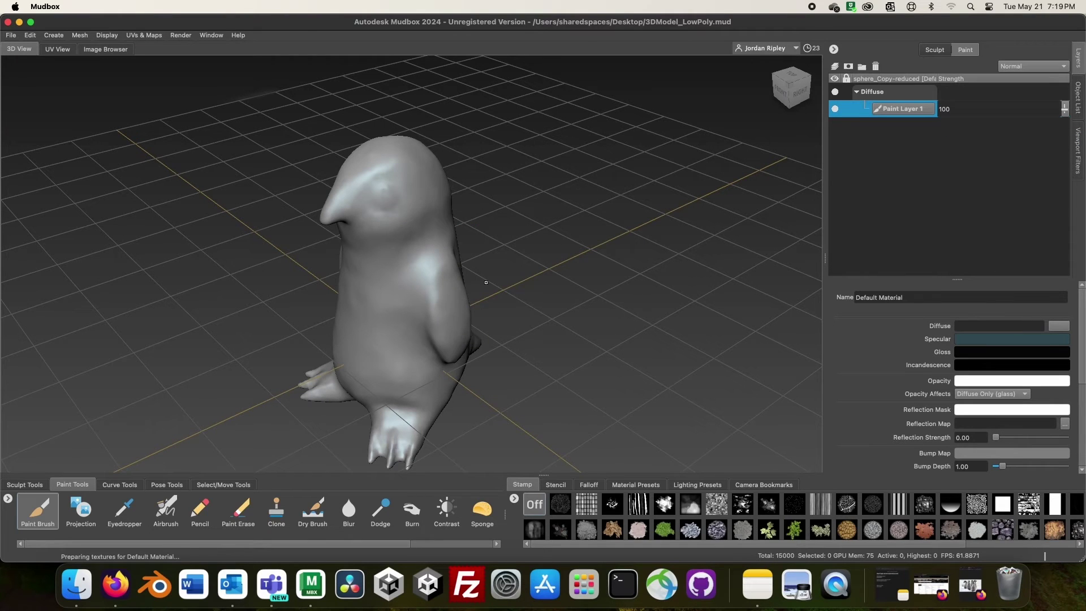
- Paint the penguin's head black, undoing a stray stroke on the neck
mouse_move(513, 284)
left_mouse_down("alt")
mouse_move(594, 239)
mouse_move(640, 259)
mouse_move(560, 279)
mouse_move(503, 274)
mouse_move(558, 267)
mouse_move(521, 262)
mouse_move(502, 272)
left_mouse_up("alt")
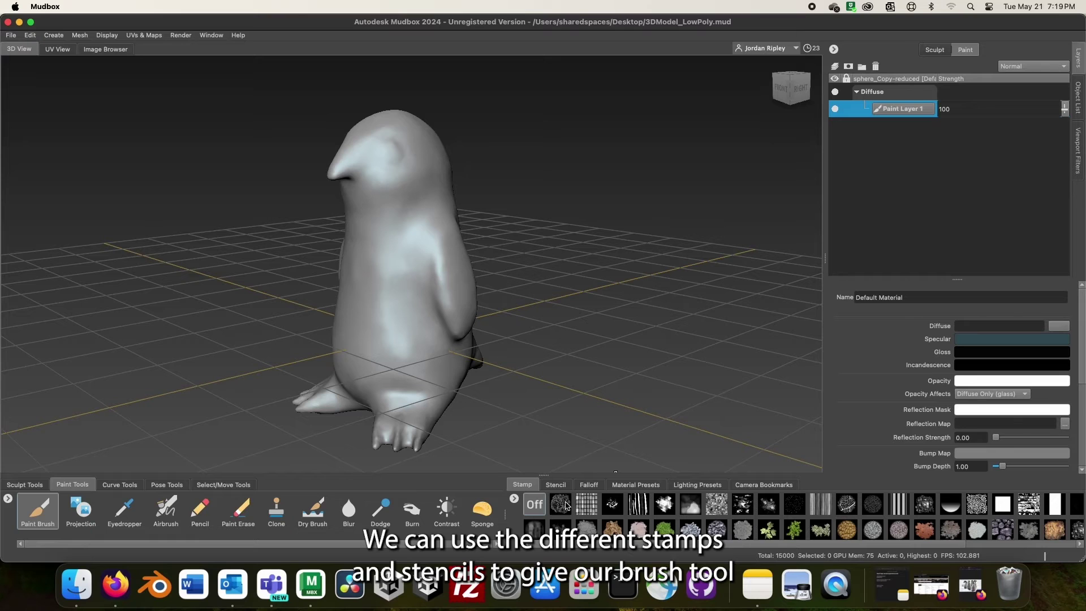
left_click_drag(600, 391, 565, 386, "alt")
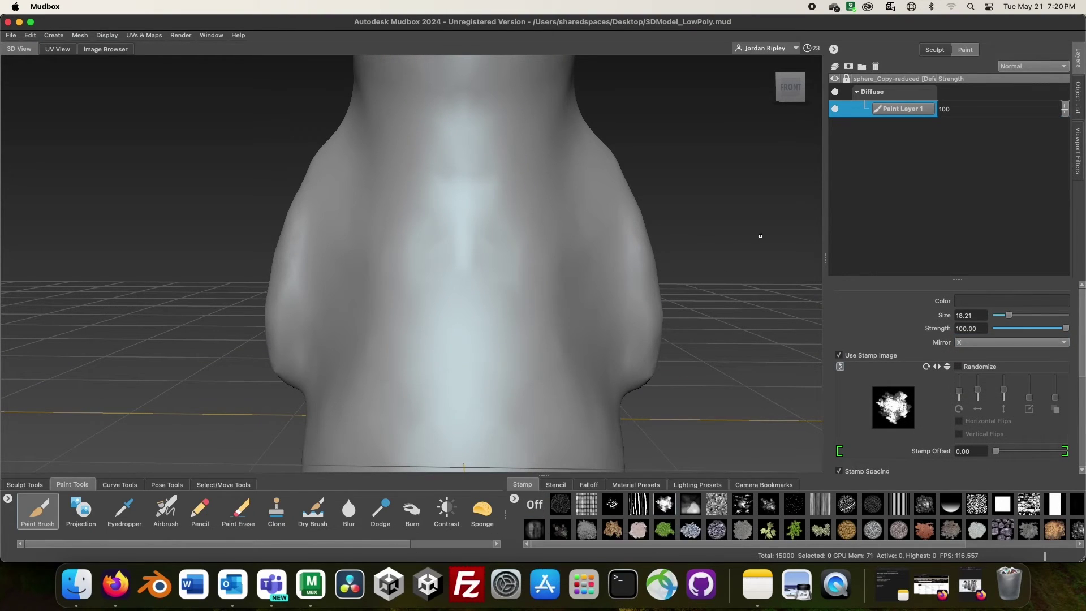
left_click(979, 302)
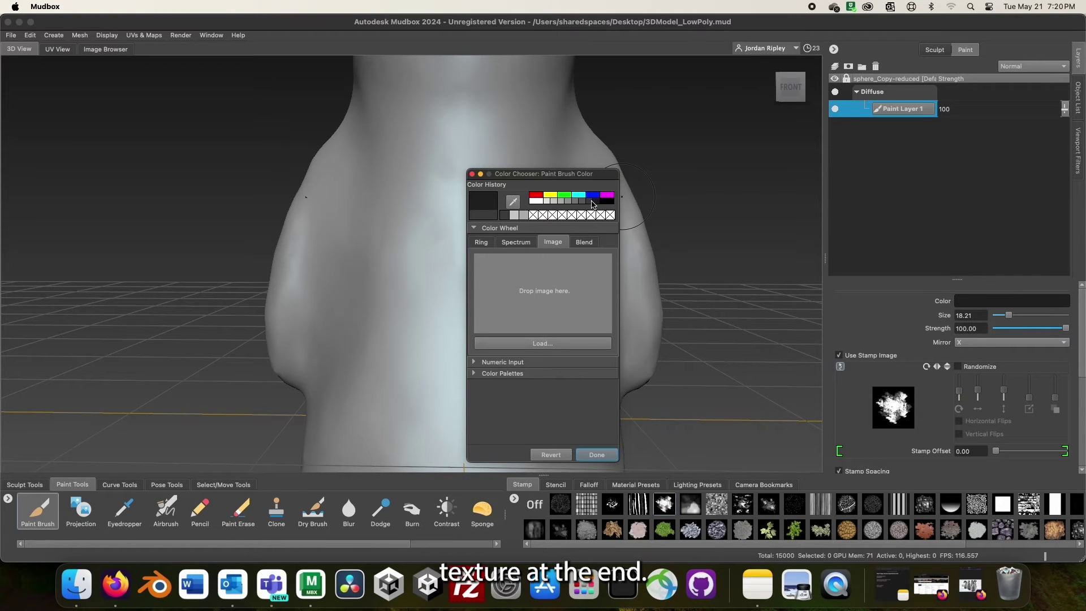
left_click(595, 454)
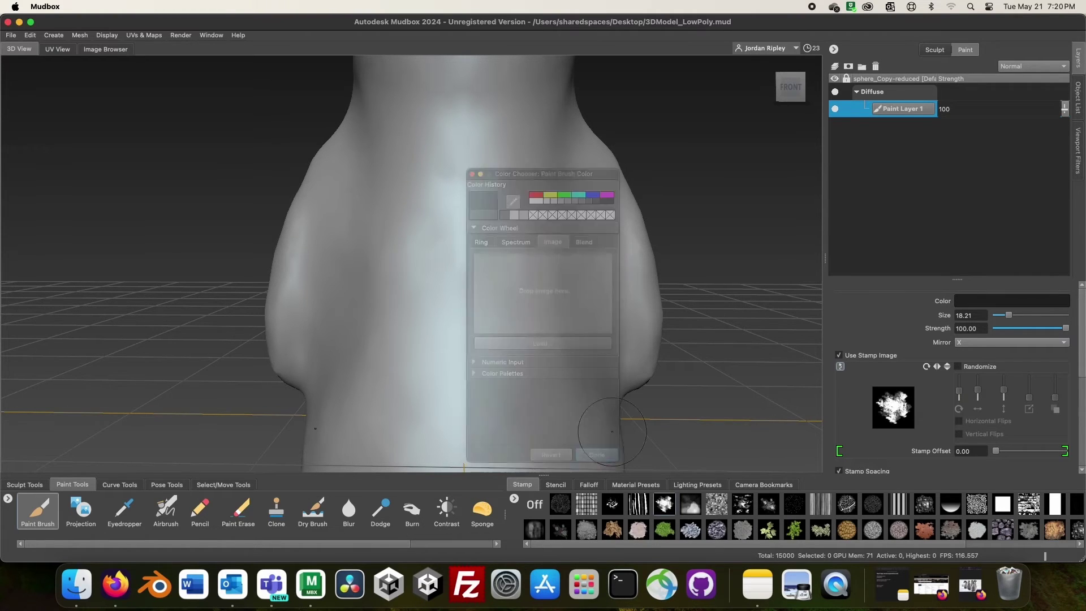
mouse_move(682, 233)
left_mouse_down("alt")
mouse_move(613, 253)
mouse_move(519, 173)
mouse_move(522, 209)
mouse_move(214, 114)
mouse_move(292, 181)
mouse_move(367, 274)
mouse_move(568, 296)
mouse_move(301, 232)
mouse_move(524, 258)
left_mouse_up("alt")
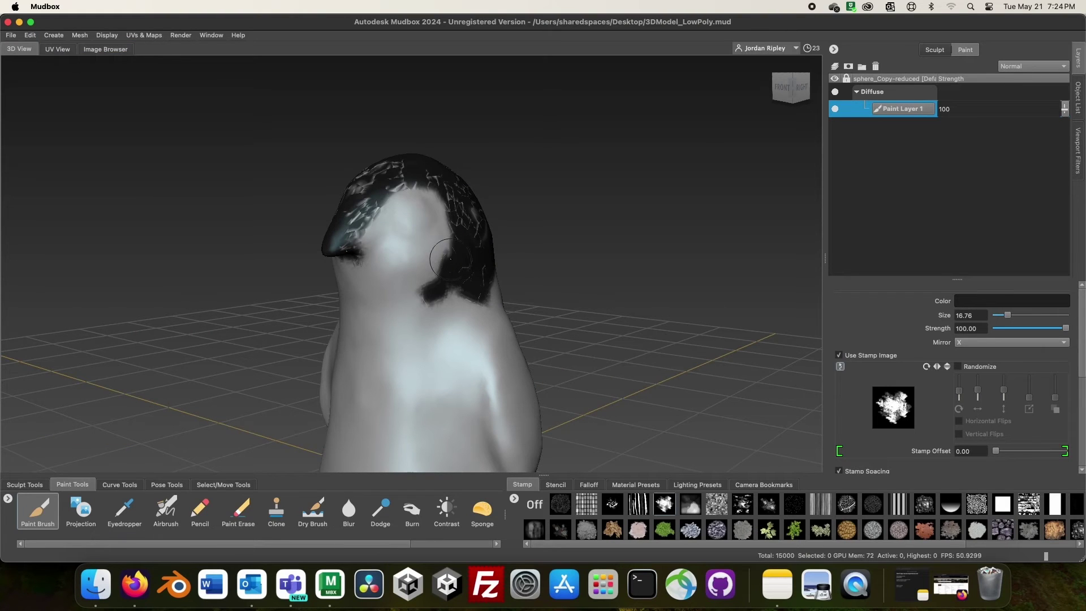
left_click(30, 35)
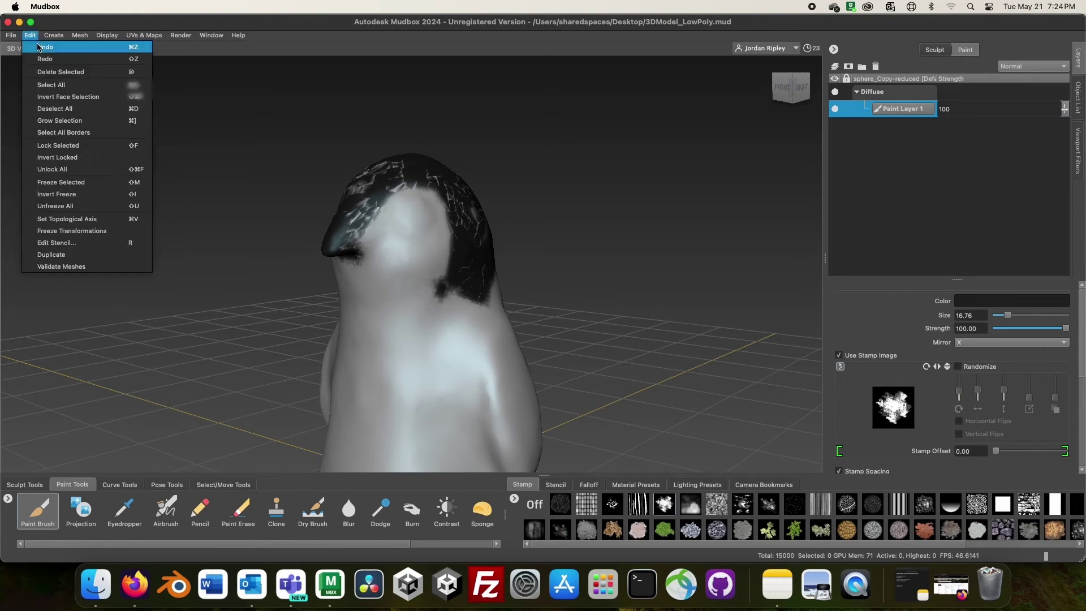
left_click(48, 46)
- Paint a black eye on the face and begin blackening the feet
mouse_move(396, 260)
left_mouse_down("alt")
mouse_move(442, 298)
mouse_move(510, 252)
mouse_move(413, 376)
mouse_move(463, 313)
left_mouse_up("alt")
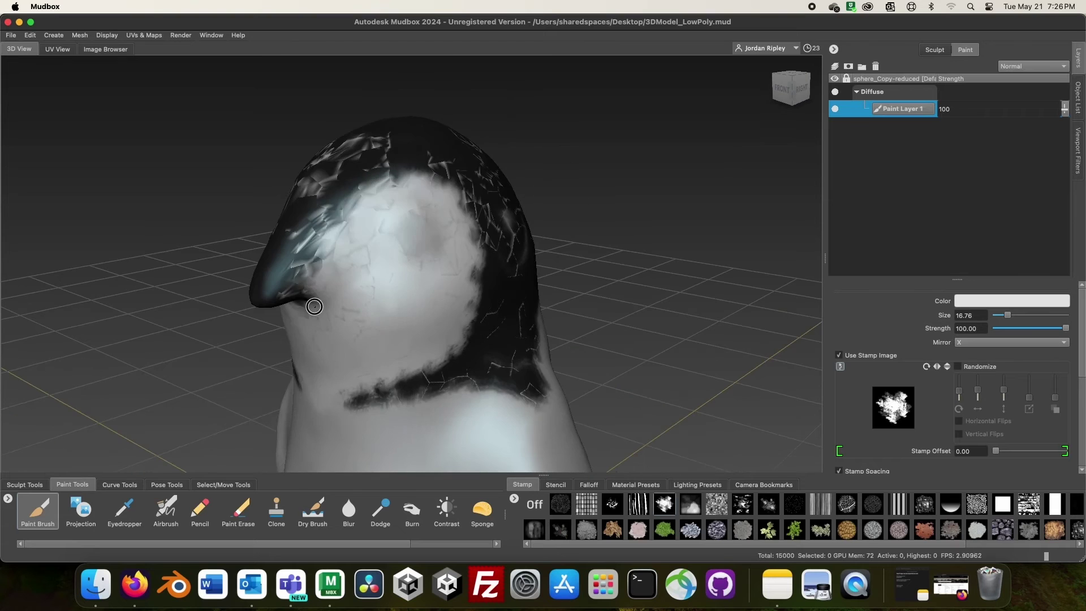
mouse_move(314, 306)
left_mouse_down("alt")
mouse_move(362, 294)
mouse_move(317, 306)
left_mouse_up("alt")
right_click(470, 211)
left_click(566, 245)
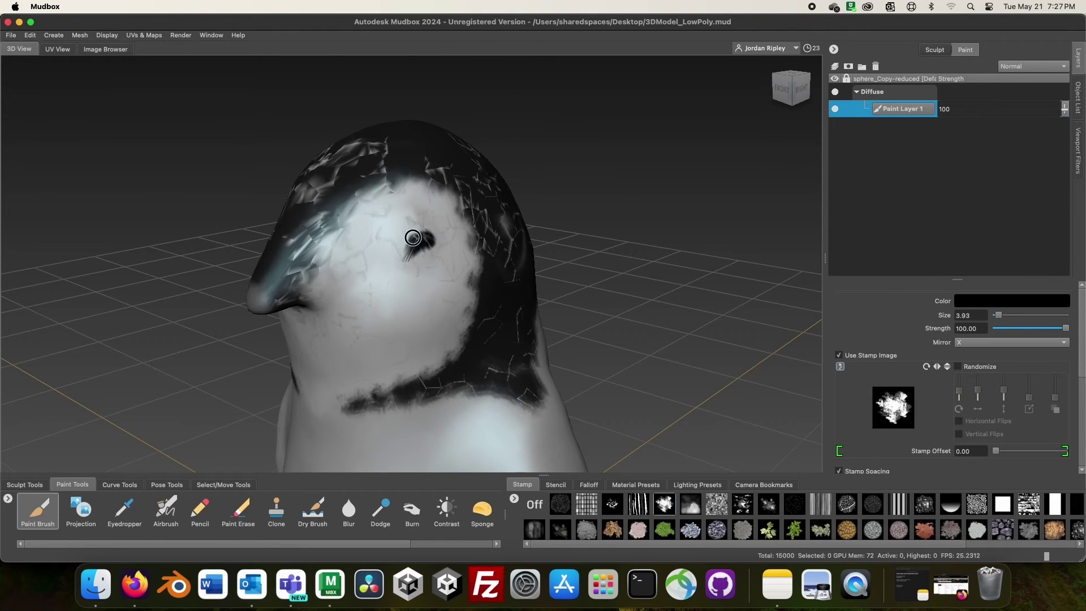
mouse_move(413, 238)
left_mouse_down("alt")
mouse_move(475, 270)
mouse_move(431, 289)
mouse_move(387, 190)
mouse_move(444, 257)
mouse_move(327, 279)
mouse_move(362, 294)
left_mouse_up("alt")
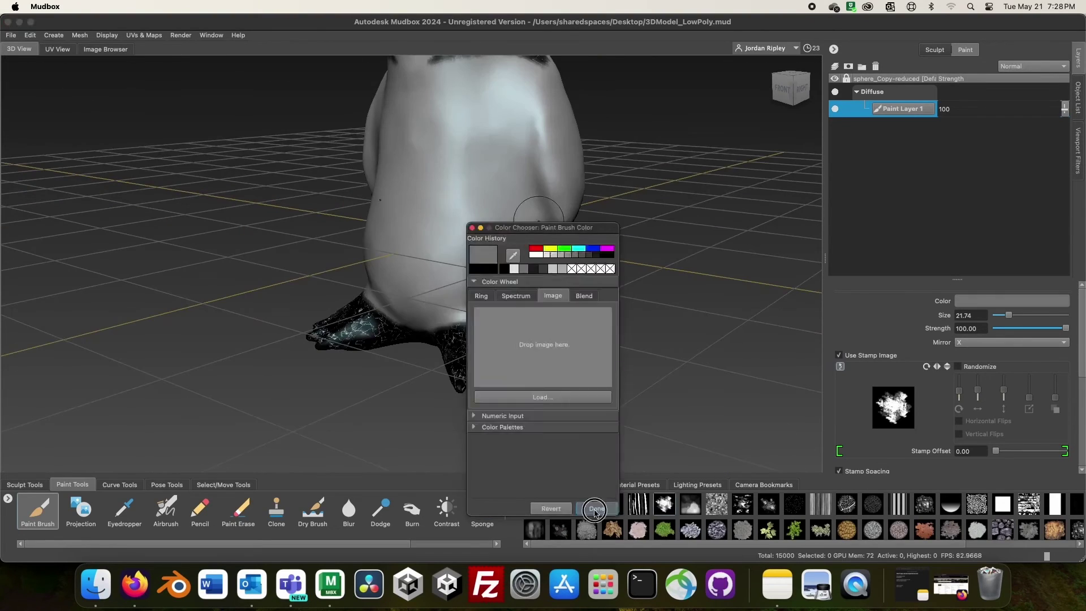
- Paint the feet black and lighten the belly at brush strength 51.60
left_click(595, 509)
mouse_move(448, 198)
left_mouse_down("alt")
mouse_move(389, 342)
mouse_move(391, 266)
mouse_move(351, 187)
mouse_move(453, 286)
mouse_move(461, 208)
left_mouse_up("alt")
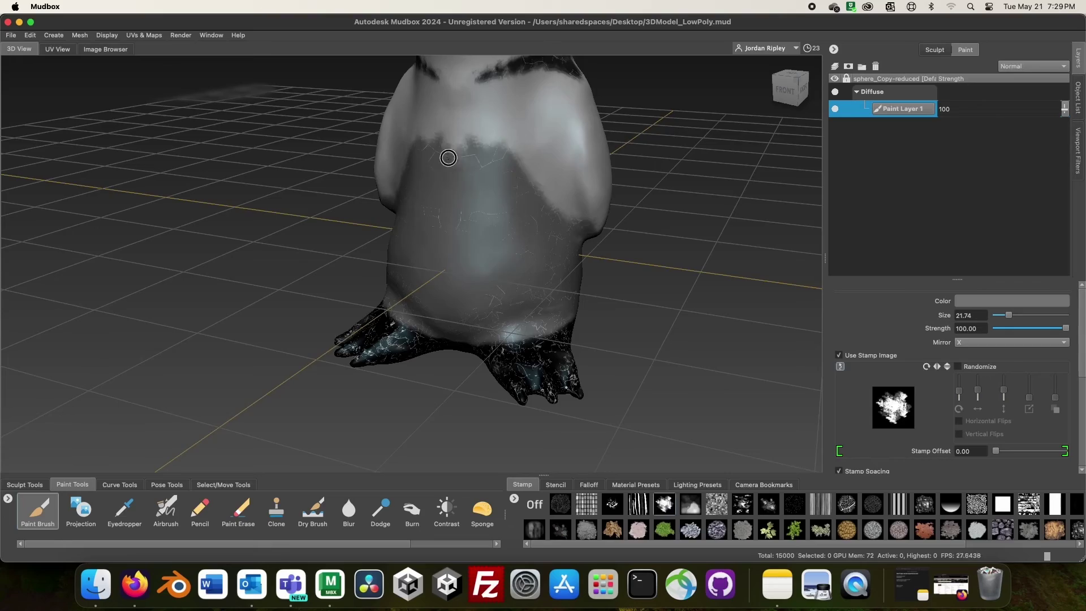
left_click_drag(448, 158, 482, 204, "alt")
scroll(482, 204, "down", 3)
left_click_drag(1066, 328, 1032, 328)
scroll(473, 288, "up", 10)
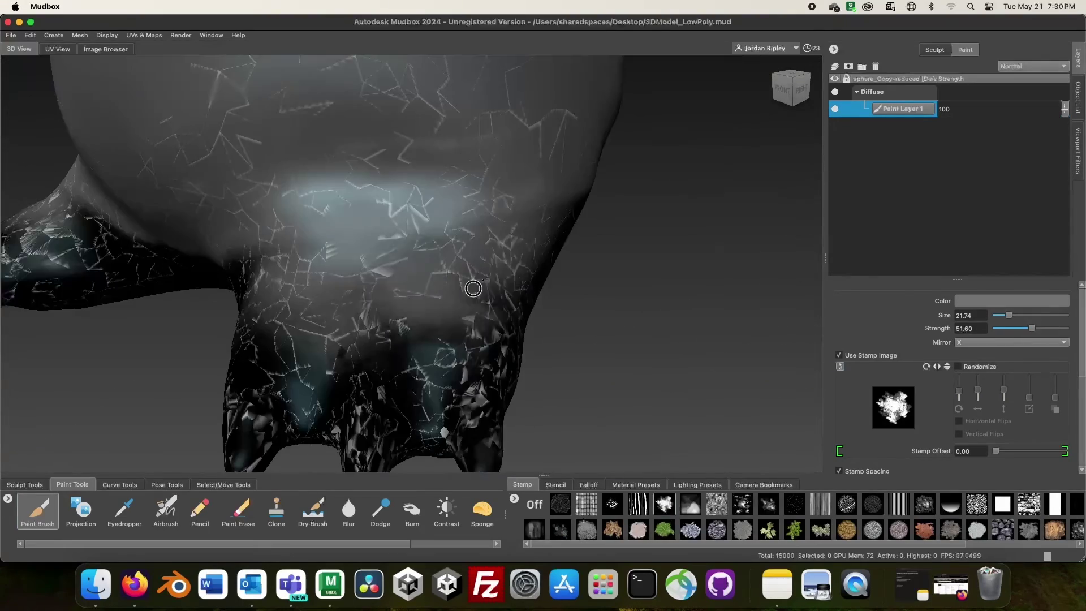
left_click_drag(473, 288, 234, 188, "alt")
left_click_drag(340, 215, 516, 369, "alt")
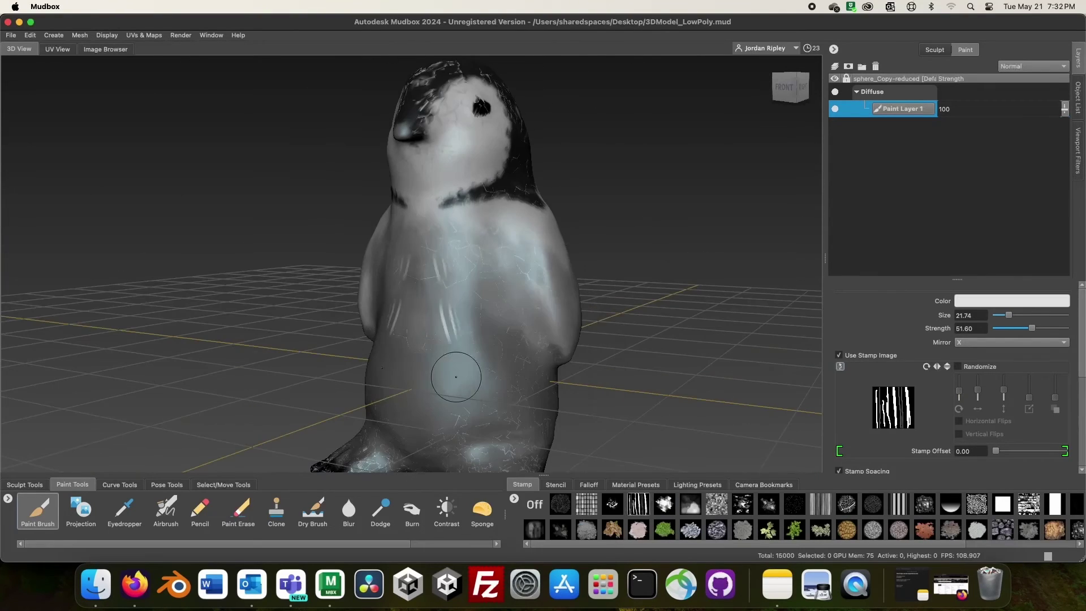
left_click_drag(453, 375, 436, 383, "alt")
- Paint white feather stripes on Paint Layer 2 with the stripes stamp at size 54.38
left_click(30, 35)
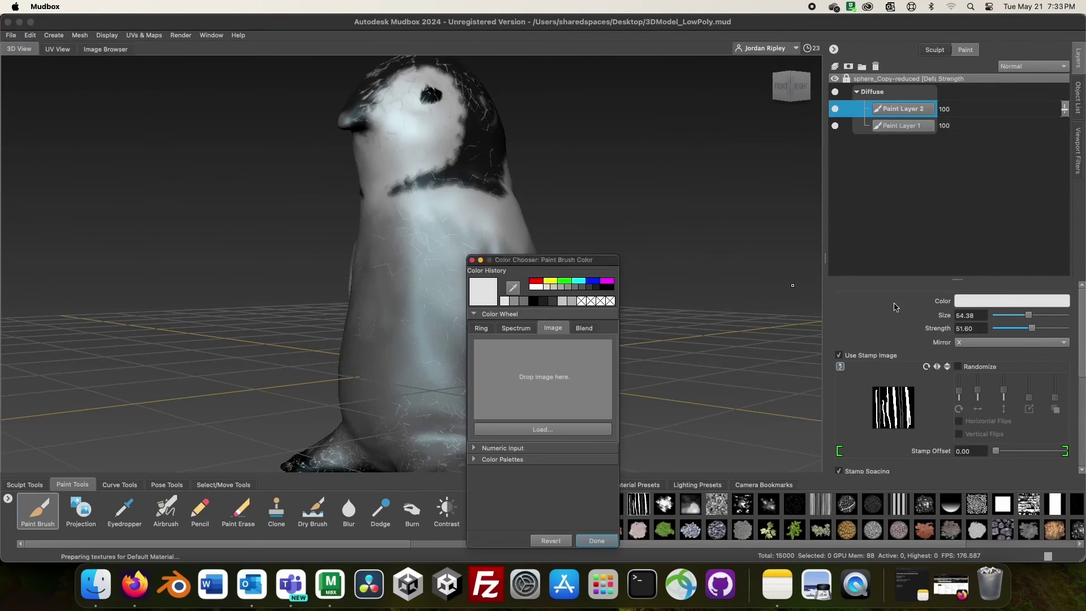
mouse_move(496, 278)
left_mouse_down("alt")
mouse_move(382, 193)
mouse_move(327, 405)
mouse_move(455, 337)
mouse_move(208, 396)
mouse_move(231, 271)
mouse_move(459, 232)
left_mouse_up("alt")
left_click_drag(524, 160, 6, 41, "alt")
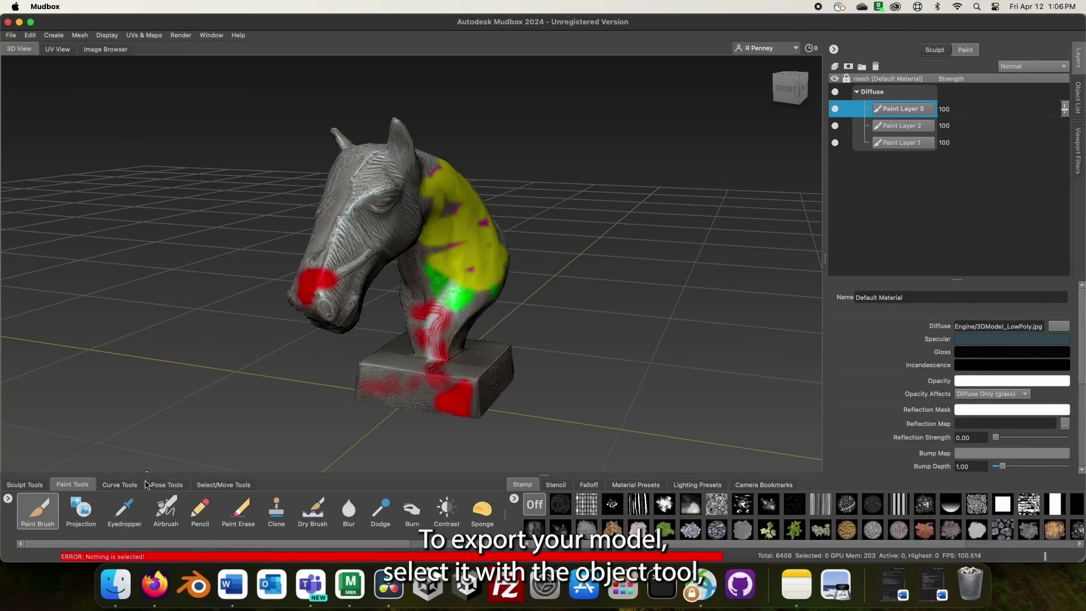
- Select the whole horse-head mesh in Objects selection mode
left_click(198, 485)
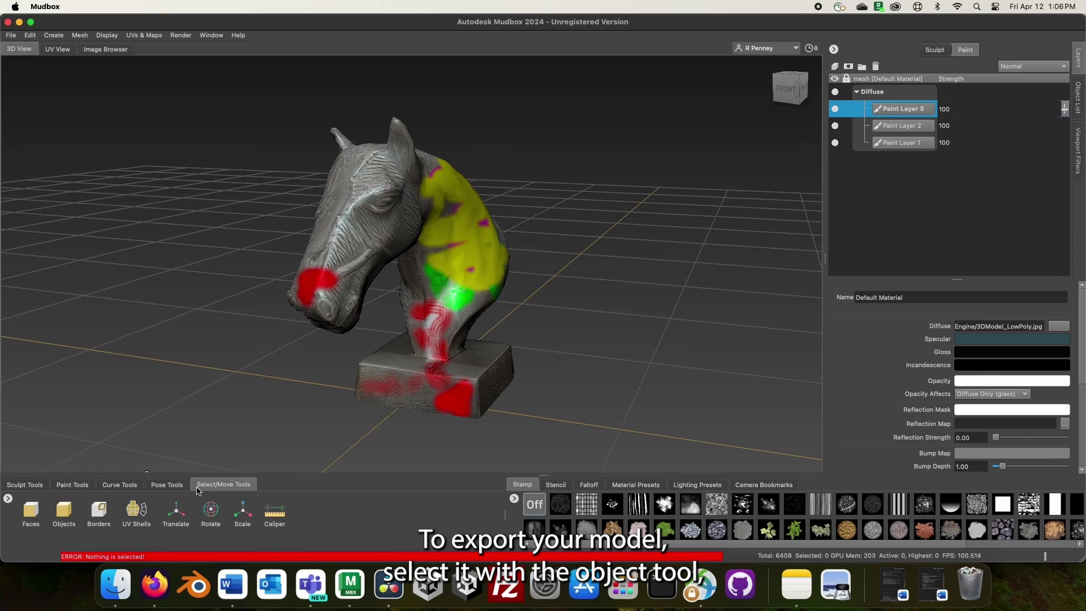
left_click(64, 513)
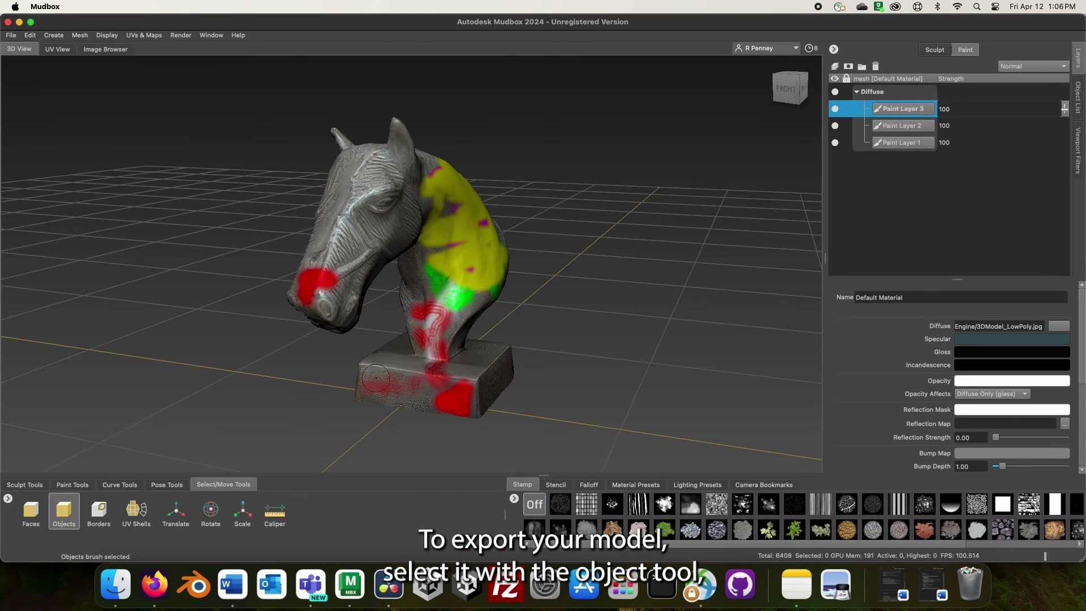
left_click(449, 292)
- Export the selection to the Desktop as HorseHeadEdited in OBJ format
left_click(9, 35)
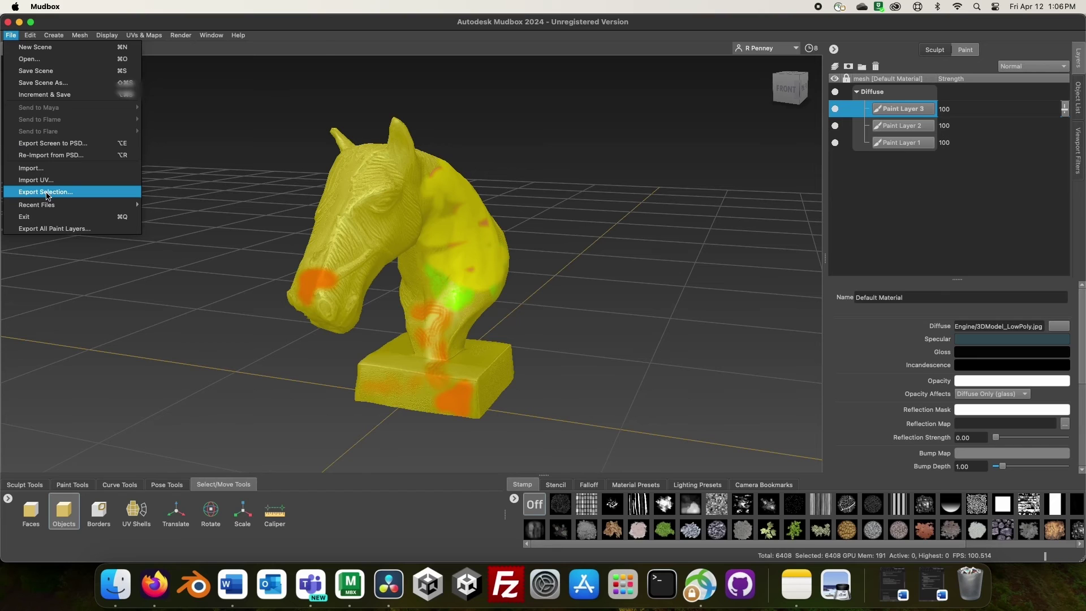
left_click(47, 193)
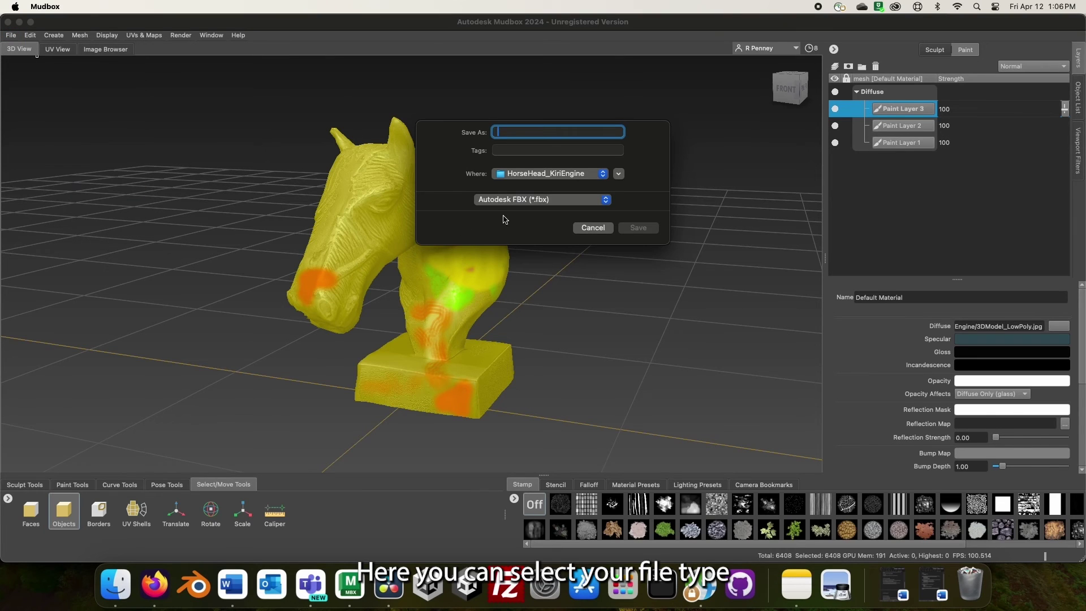
left_click(564, 201)
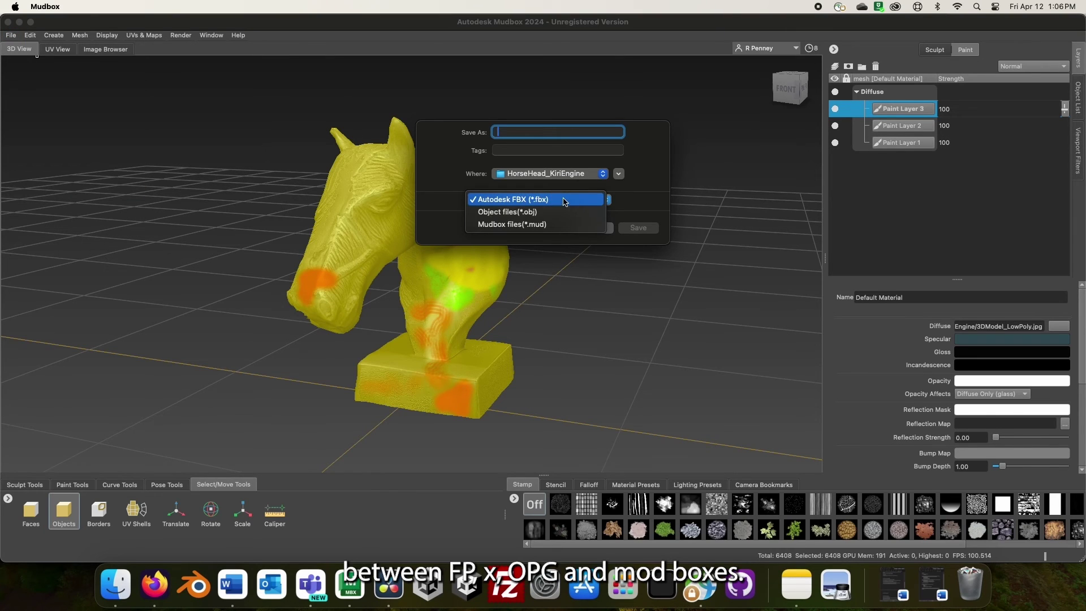
left_click(553, 211)
left_click(562, 173)
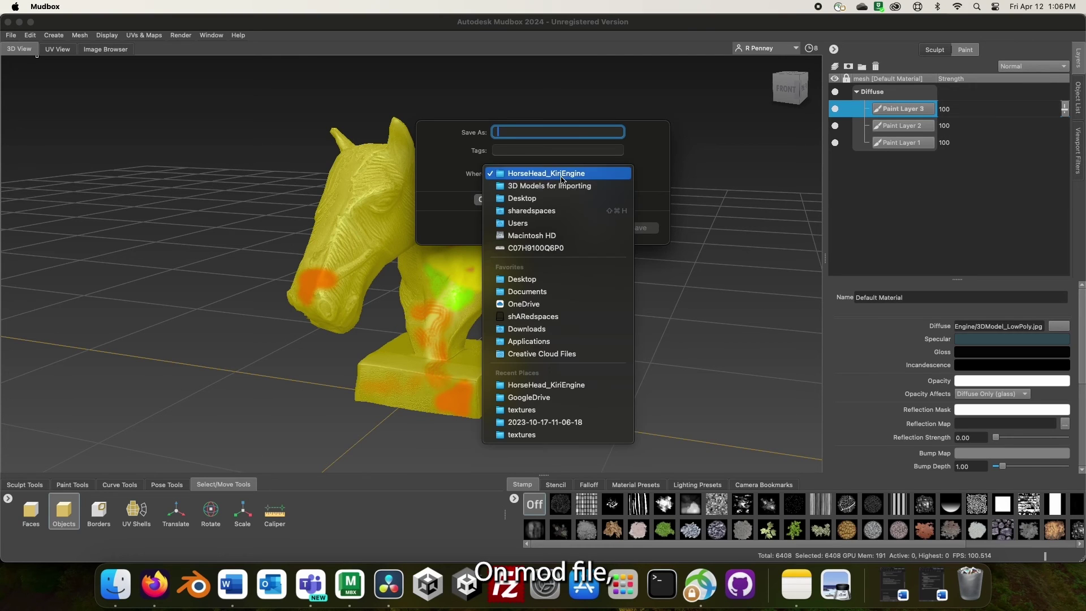
left_click(558, 198)
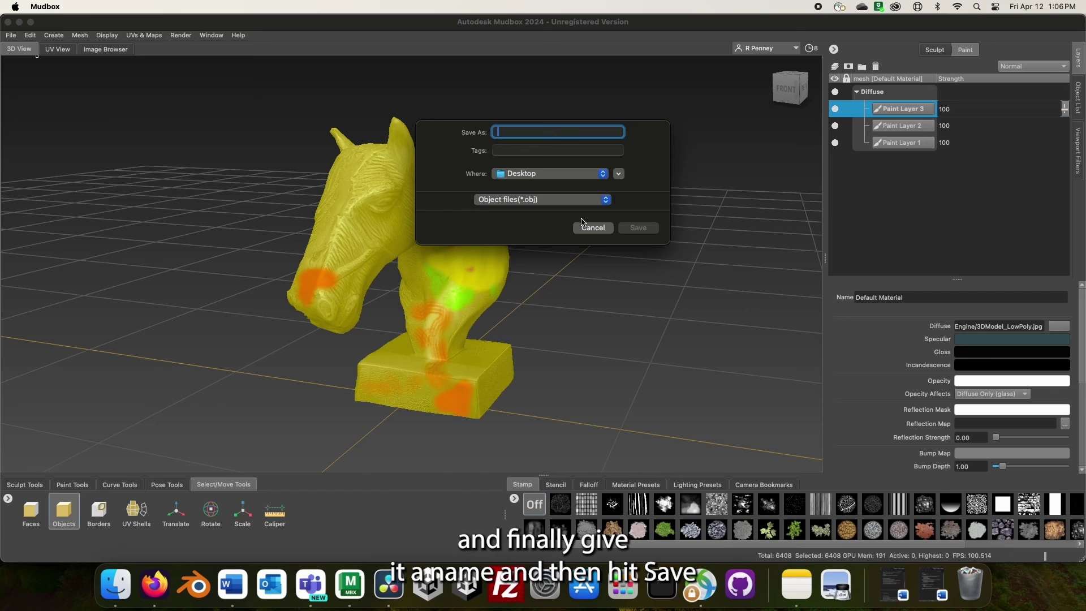
type("HorseHeadEdit")
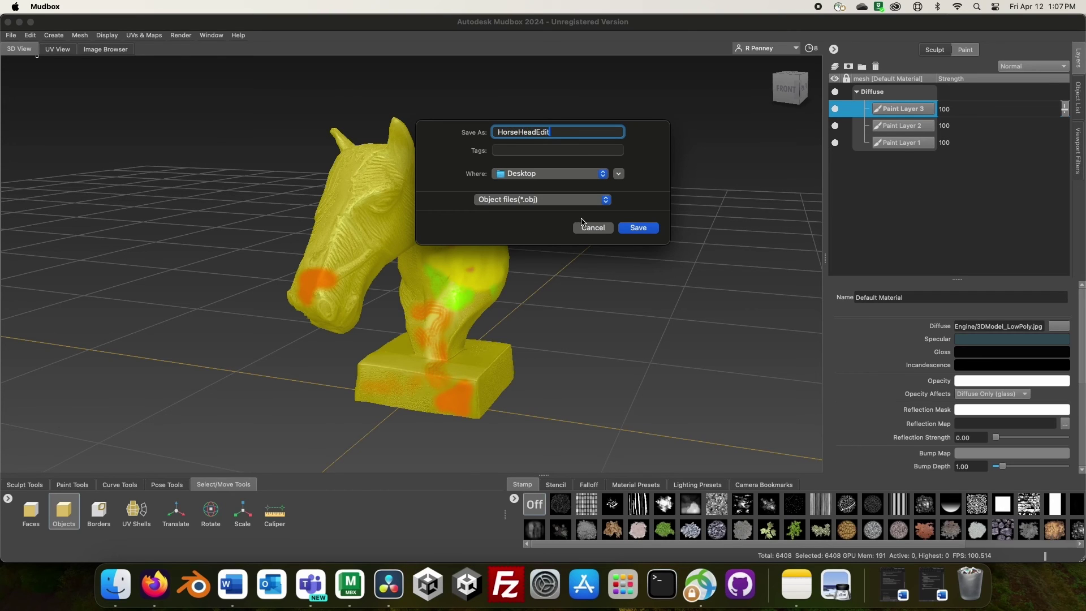
type("ed")
left_click(637, 227)
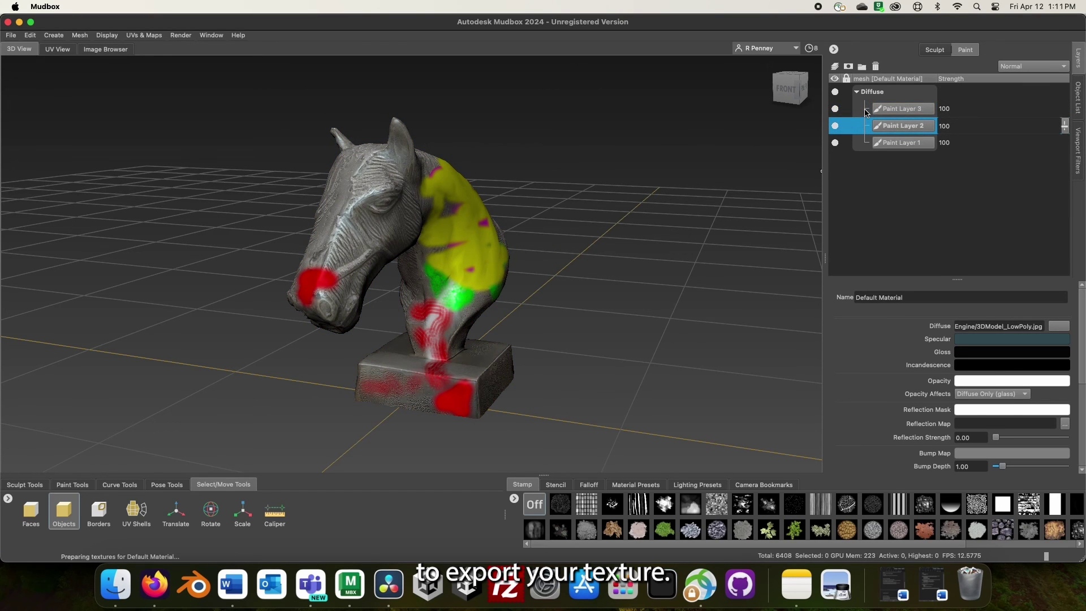
- Export Paint Layer 3's merged group as HorseHeadPaint, a PNG 8 bit RGBA texture
left_click(865, 111)
right_click(865, 111)
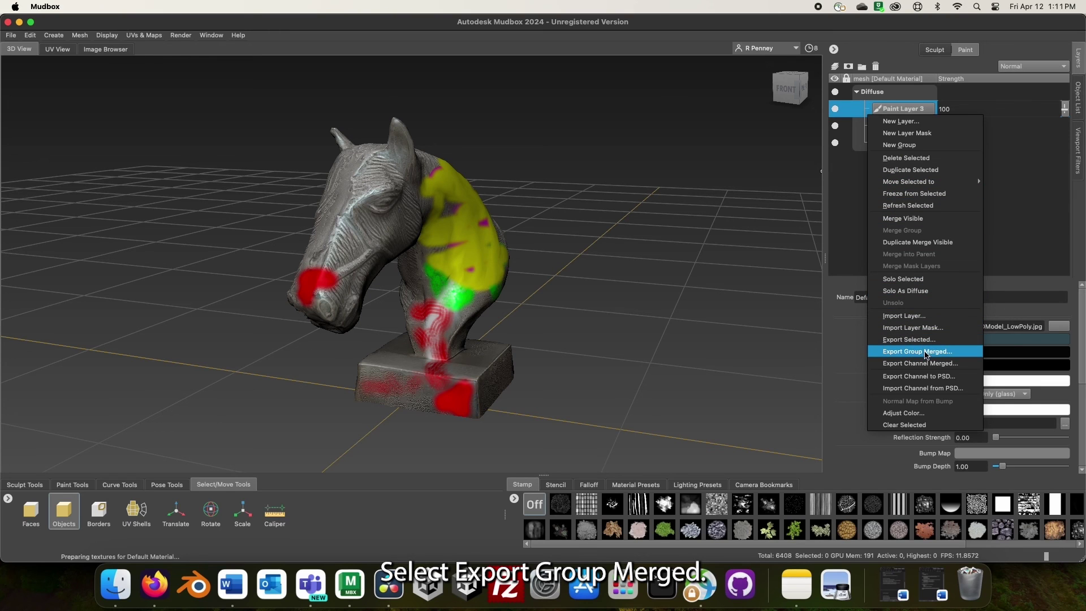
left_click(926, 351)
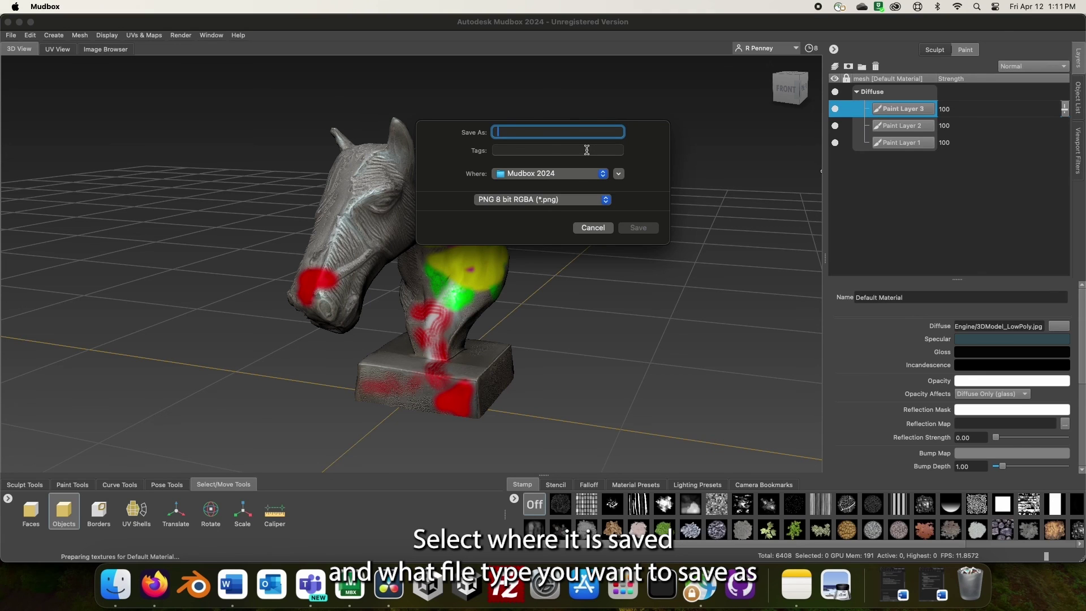
type("Horse")
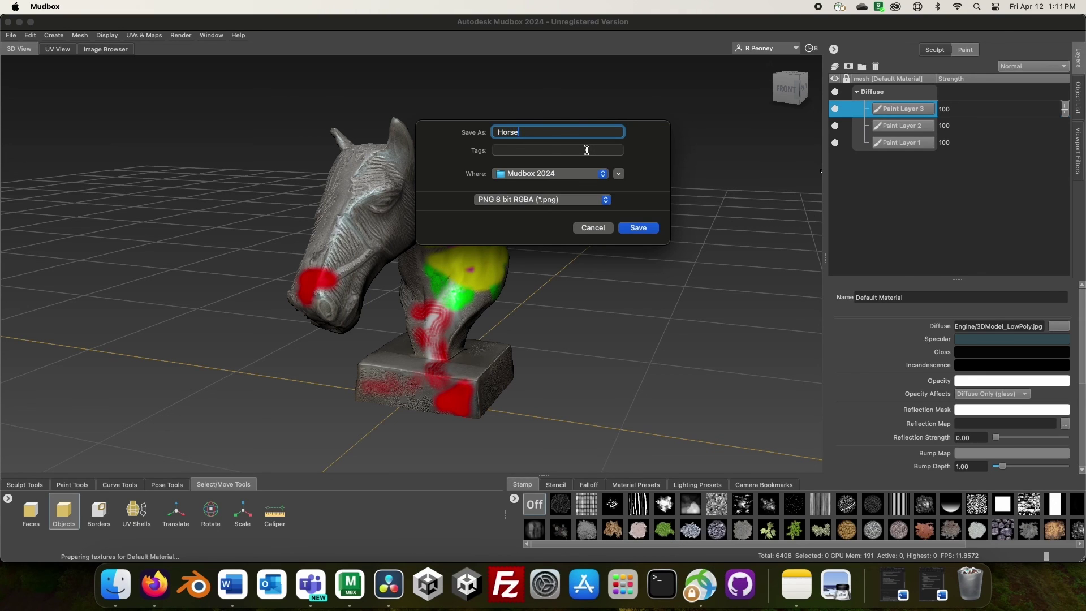
type("HeadPaint")
left_click(639, 230)
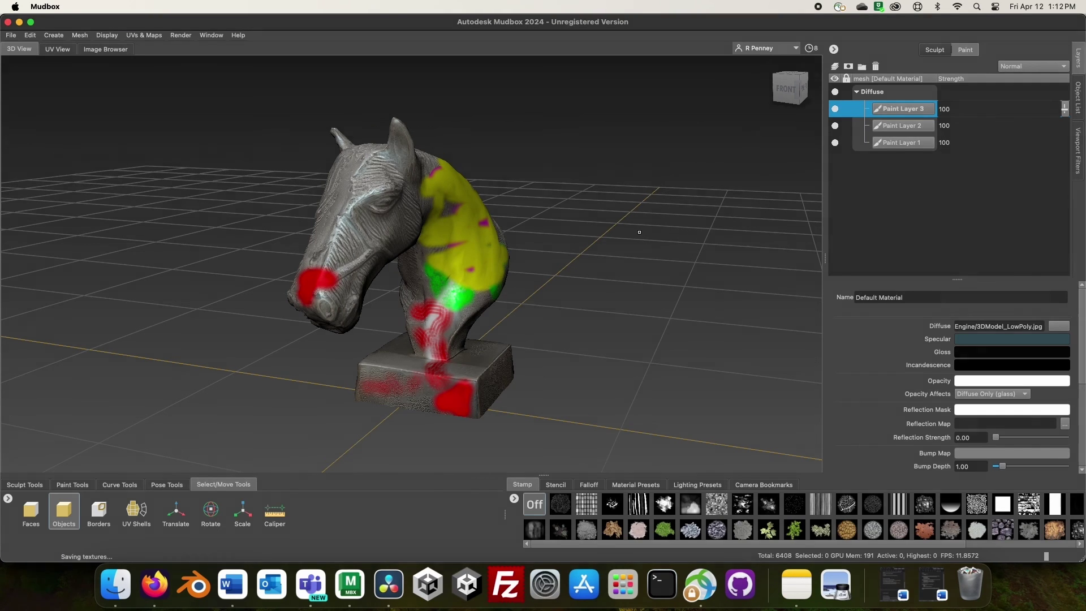